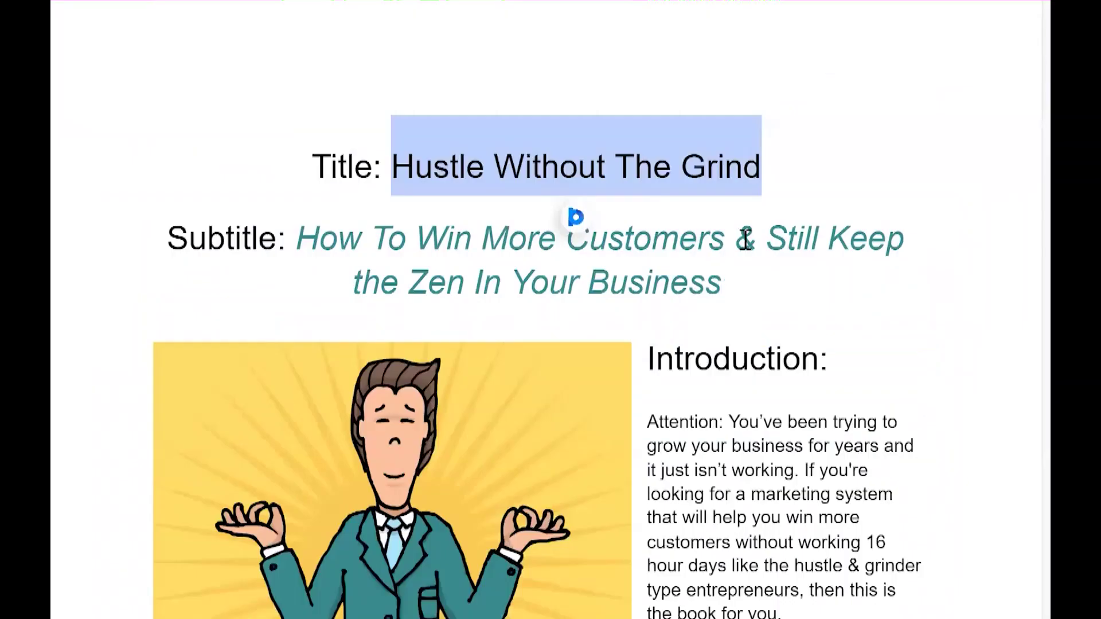
- Add the subtitle "How To Win More Customers & Still Keep the Zen In Your Business" from the book document to the content description and continue
drag(766, 282, 297, 238)
key(ctrl+c)
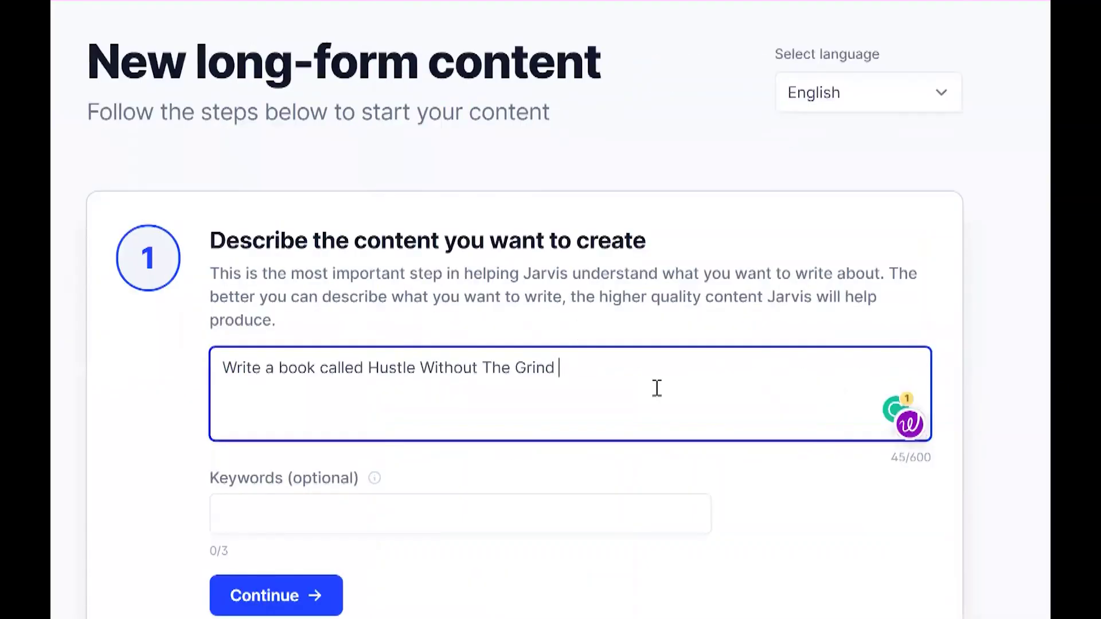
key(ctrl+v)
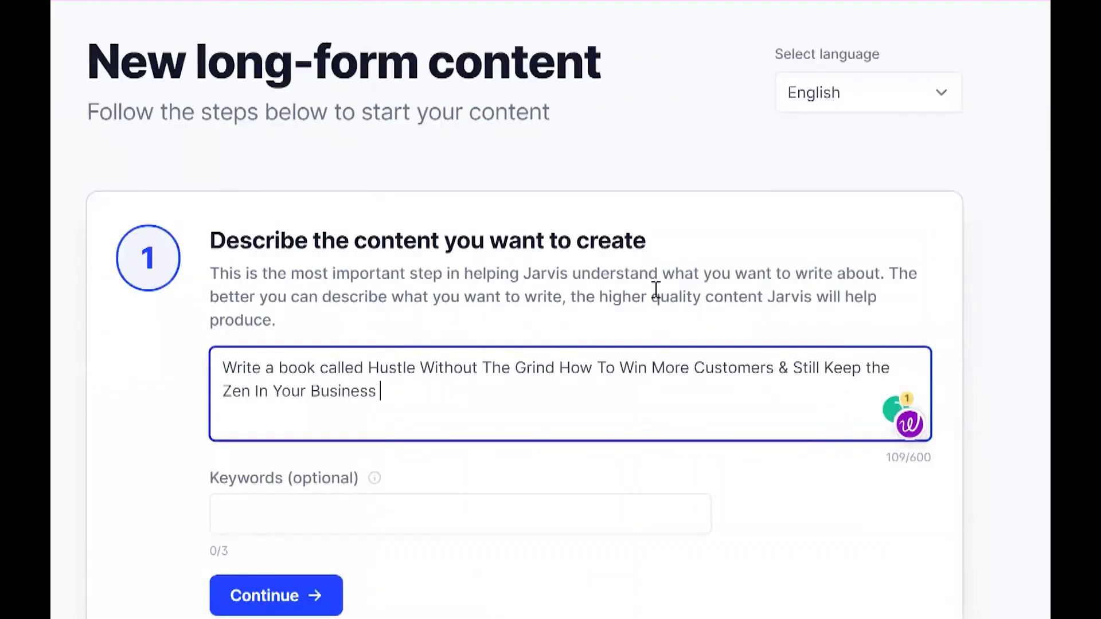
click(658, 253)
scroll(344, 559, down, 1)
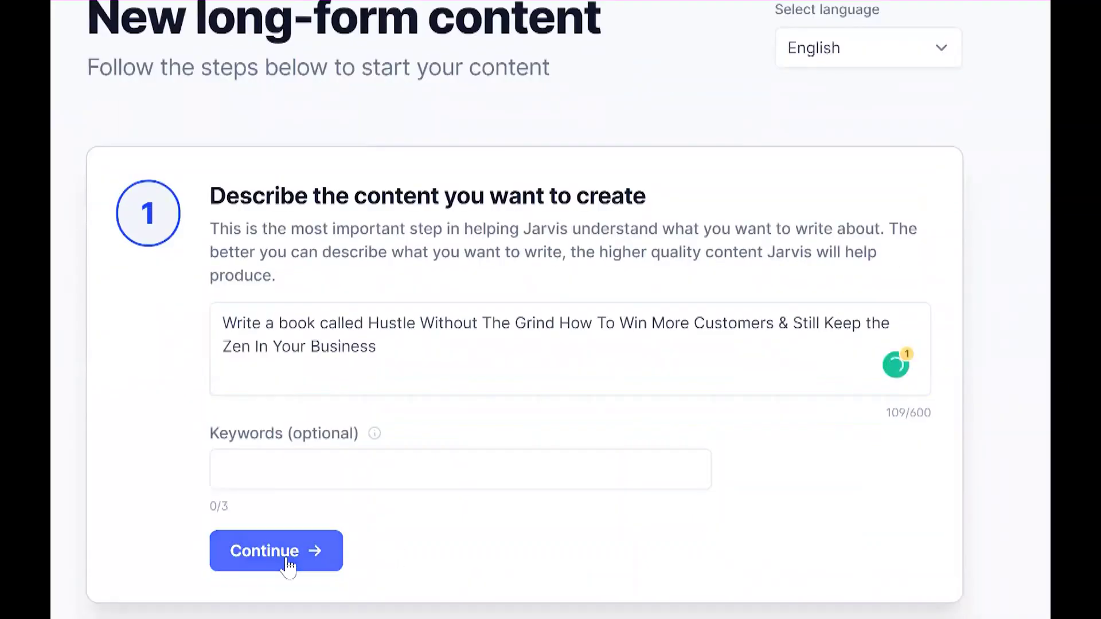
click(288, 565)
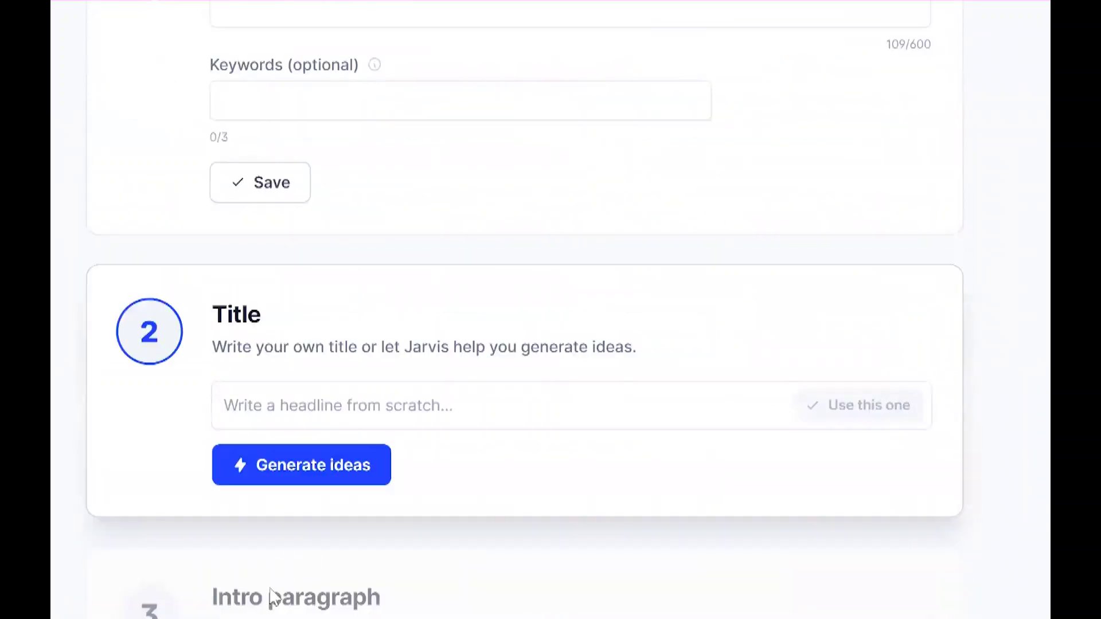
- Generate title ideas and use the first one starting "Hustle Without The Grind: How To Win More Customers & Still Keep the Zen"
click(261, 459)
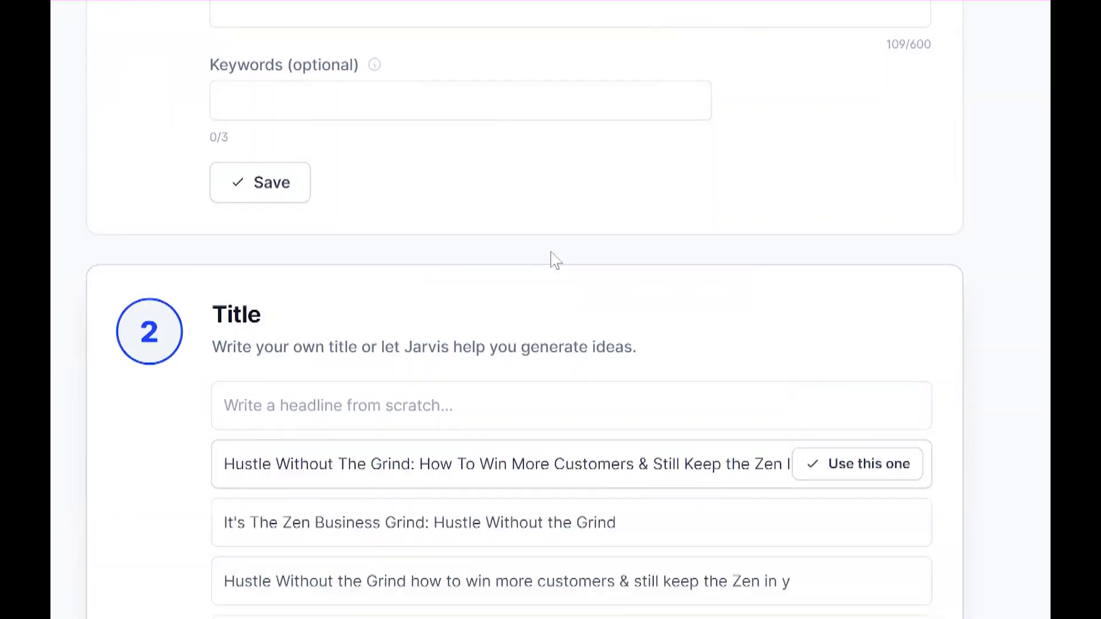
scroll(552, 252, down, 1)
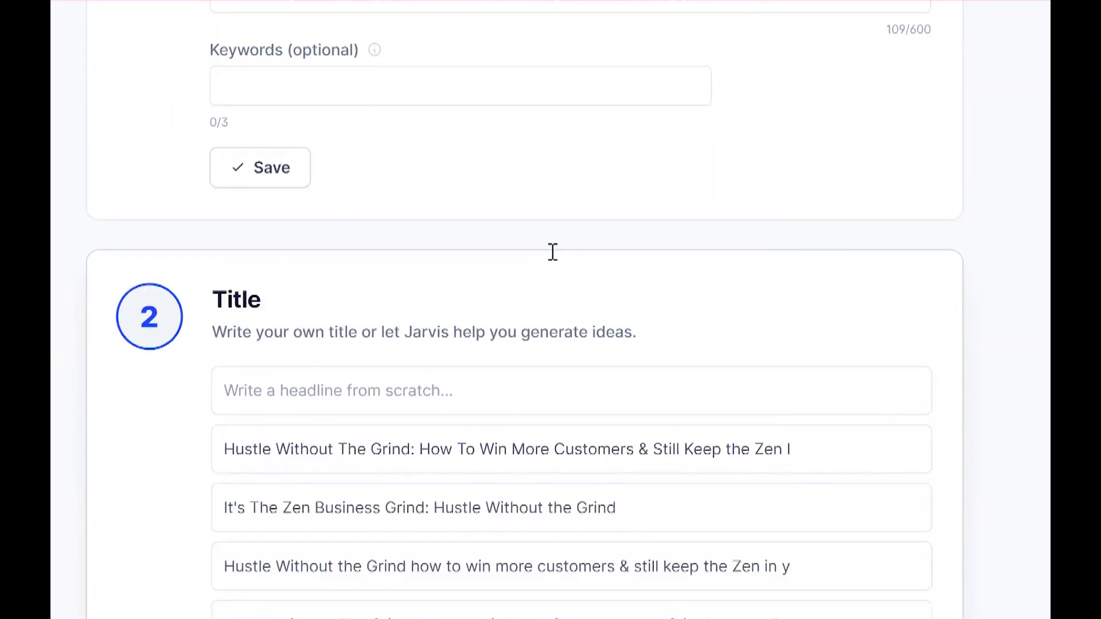
scroll(552, 253, down, 8)
scroll(551, 250, up, 1)
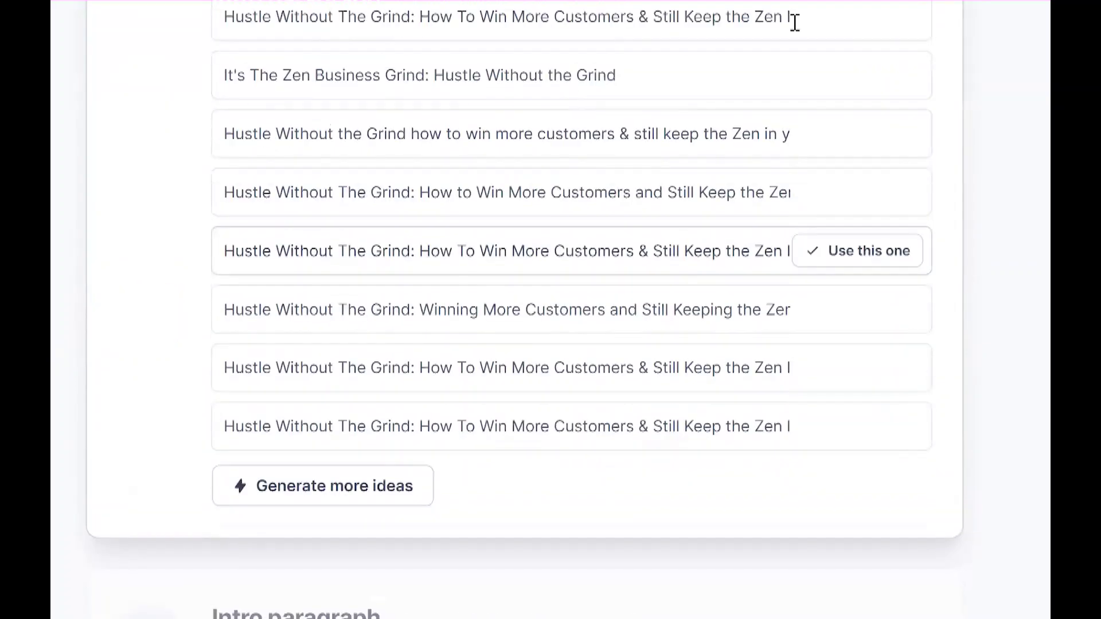
click(826, 21)
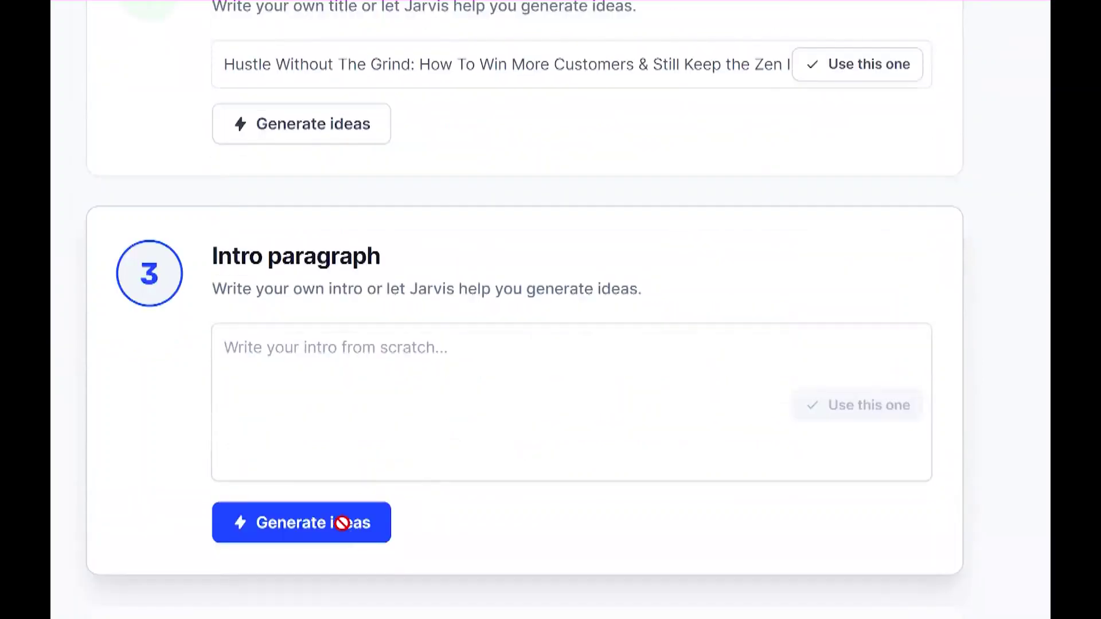
- Generate intro paragraph ideas, use the one starting "Do you want to create a business", and start editing the document
click(343, 523)
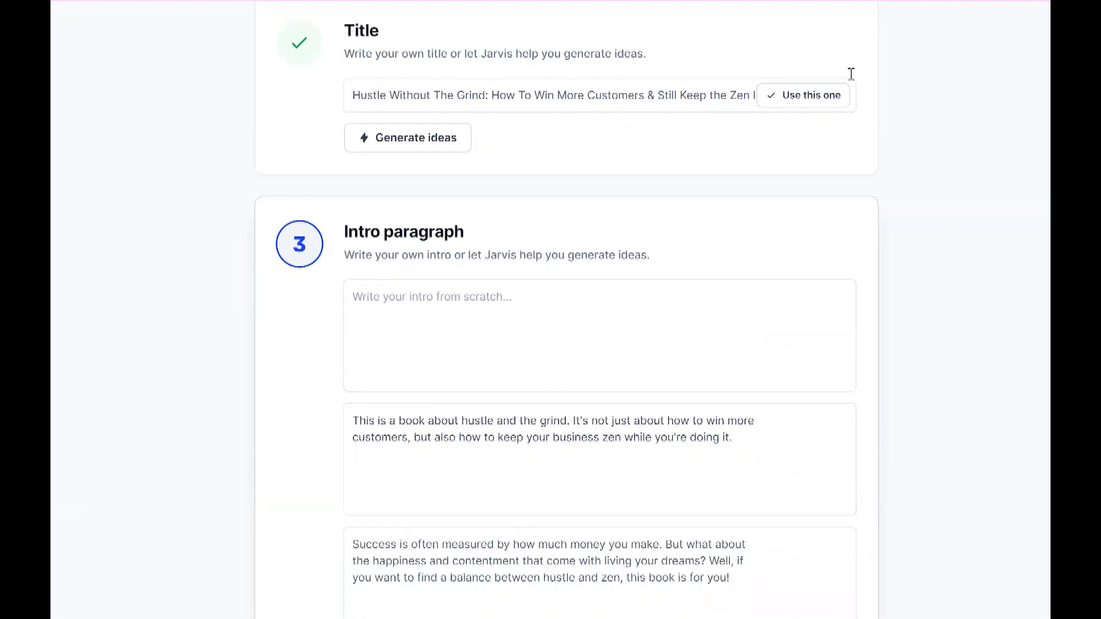
scroll(852, 74, down, 3)
scroll(734, 235, down, 1)
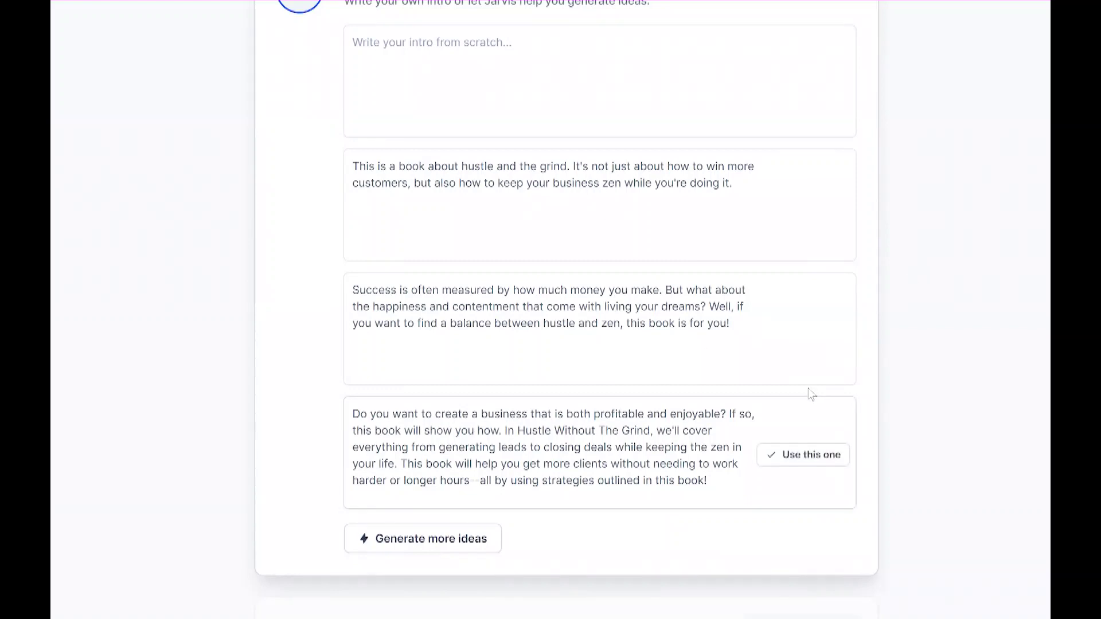
click(795, 454)
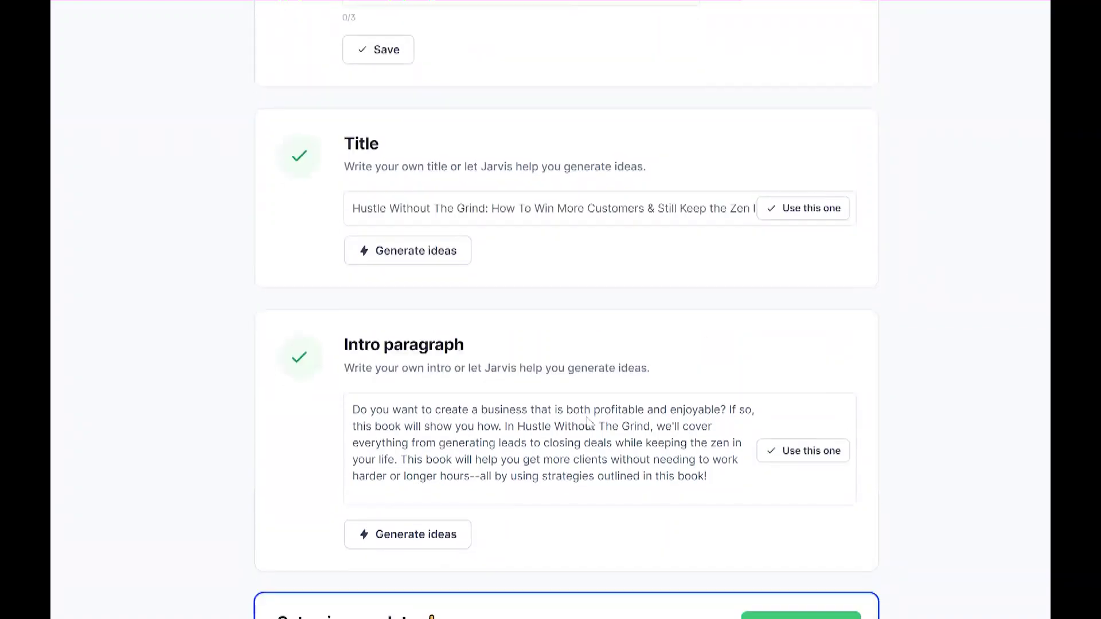
click(786, 359)
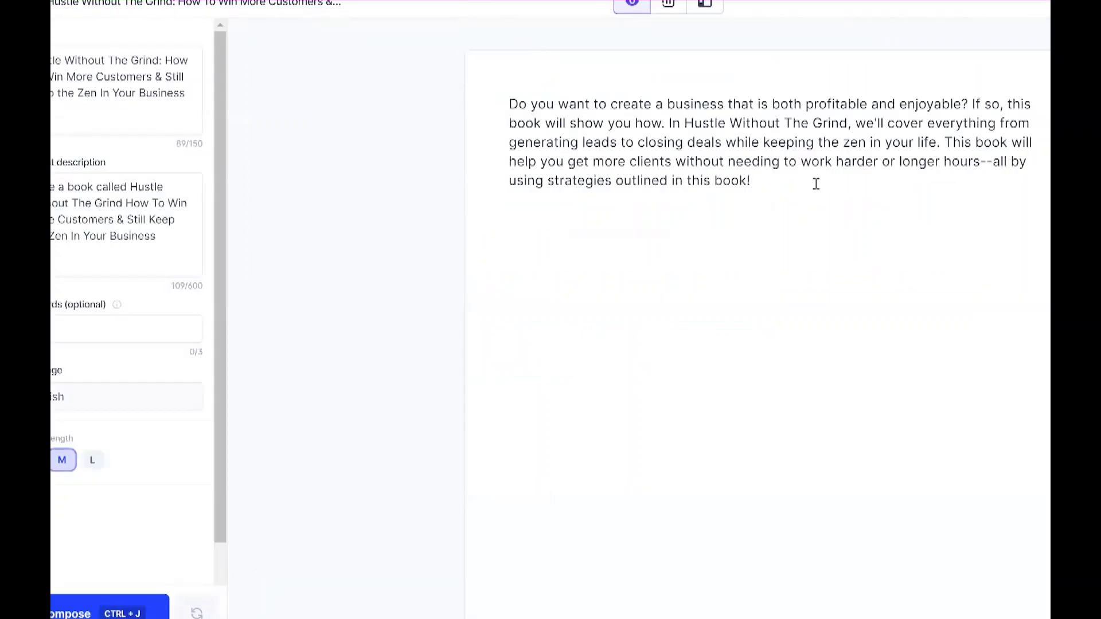
- Insert the introduction text from the book document below the opening paragraph
key(Return)
key(Return)
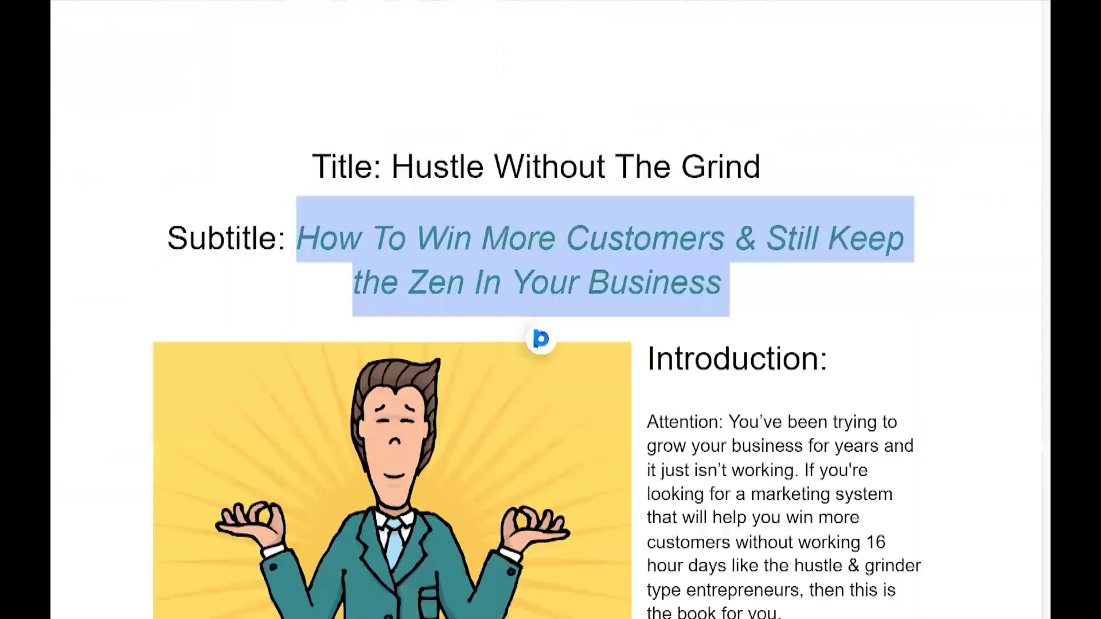
scroll(534, 310, down, 5)
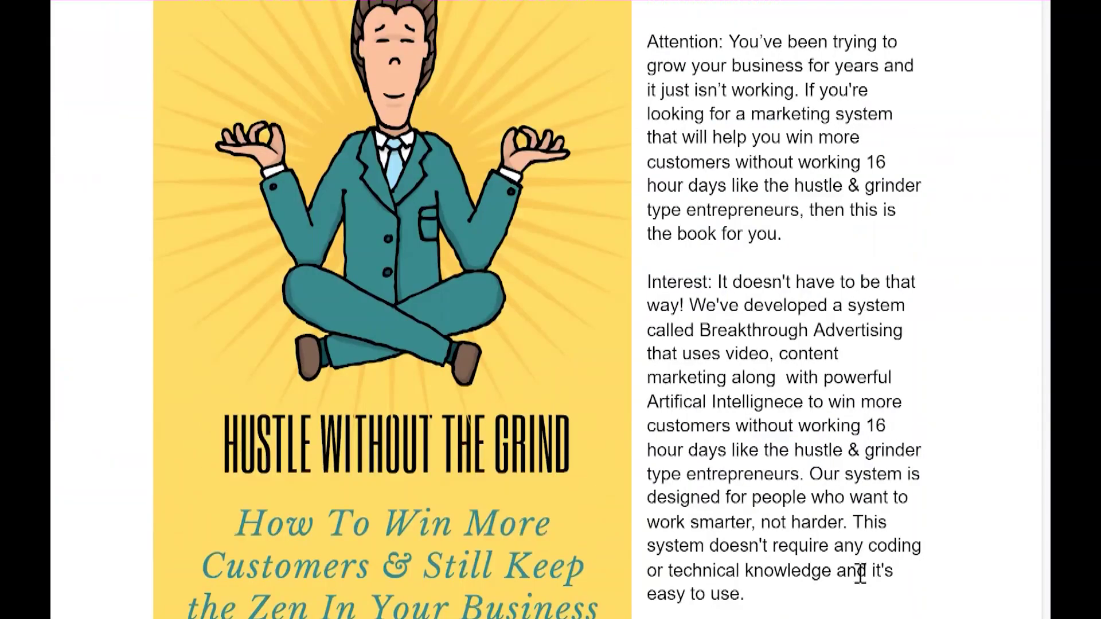
key(ctrl+a)
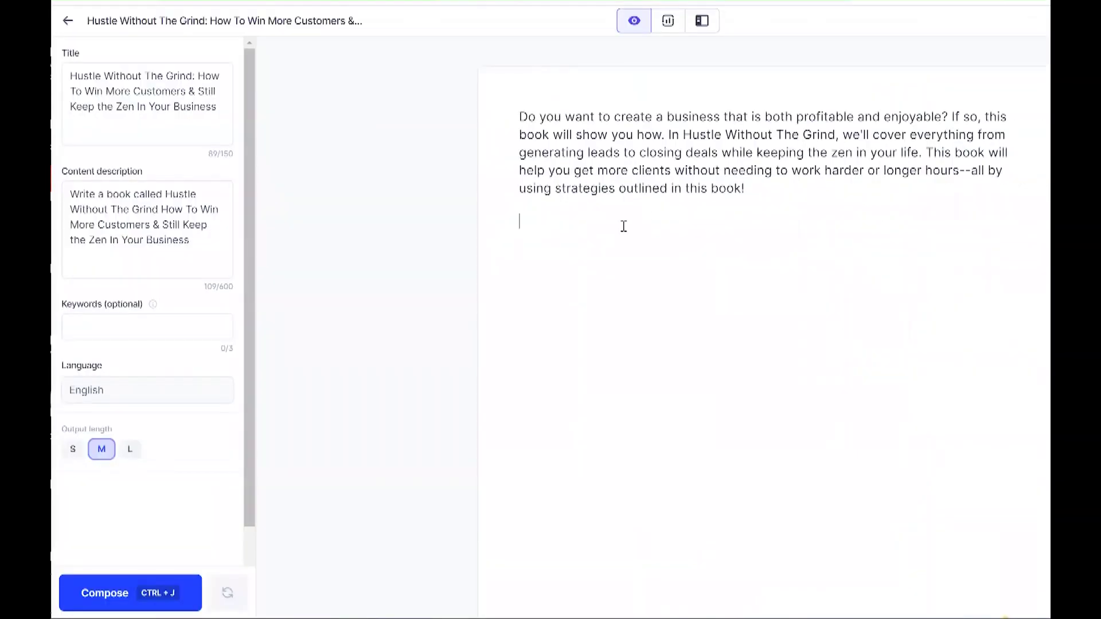
key(ctrl+v)
- Delete the "Attention:" and "Interest:" labels from the inserted text, including the empty lines above the second one
drag(581, 168, 489, 170)
key(BackSpace)
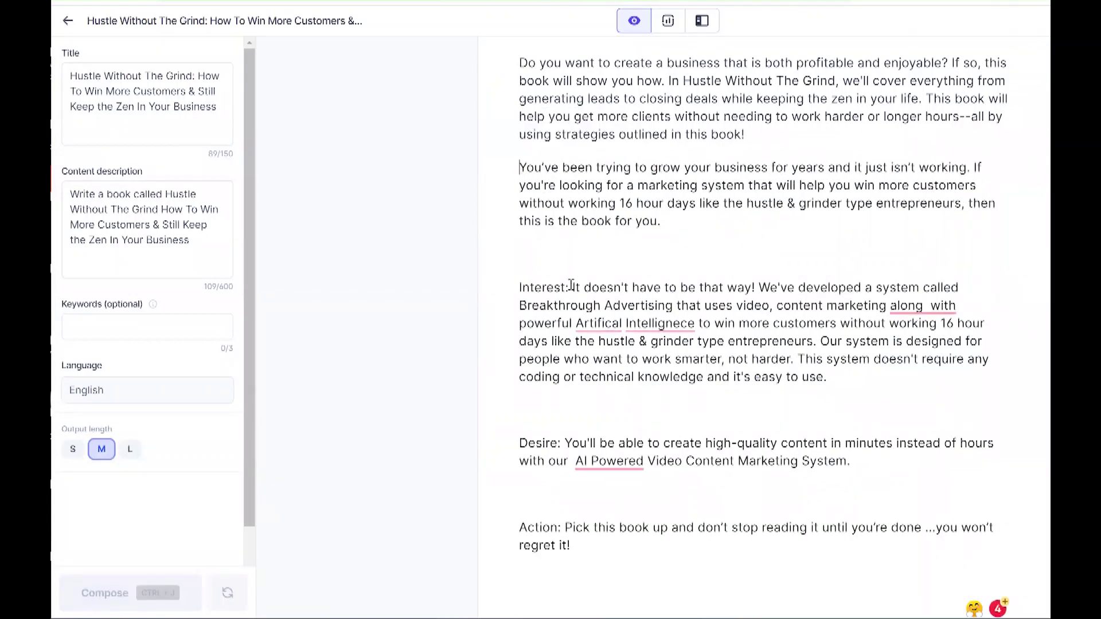
drag(539, 260, 554, 256)
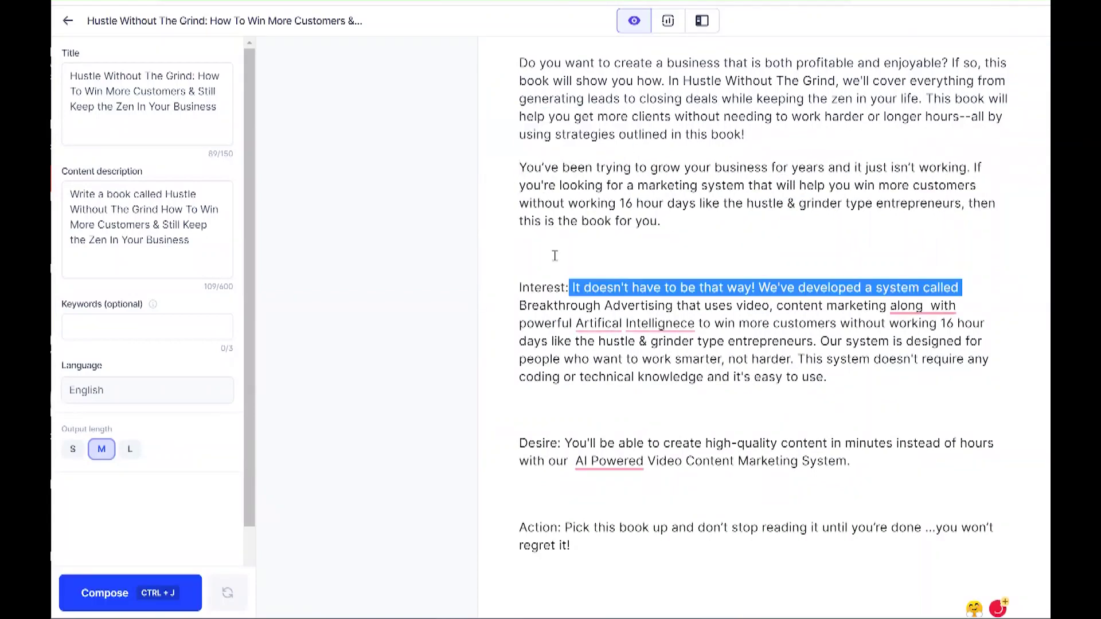
double_click(555, 256)
key(BackSpace)
key(BackSpace)
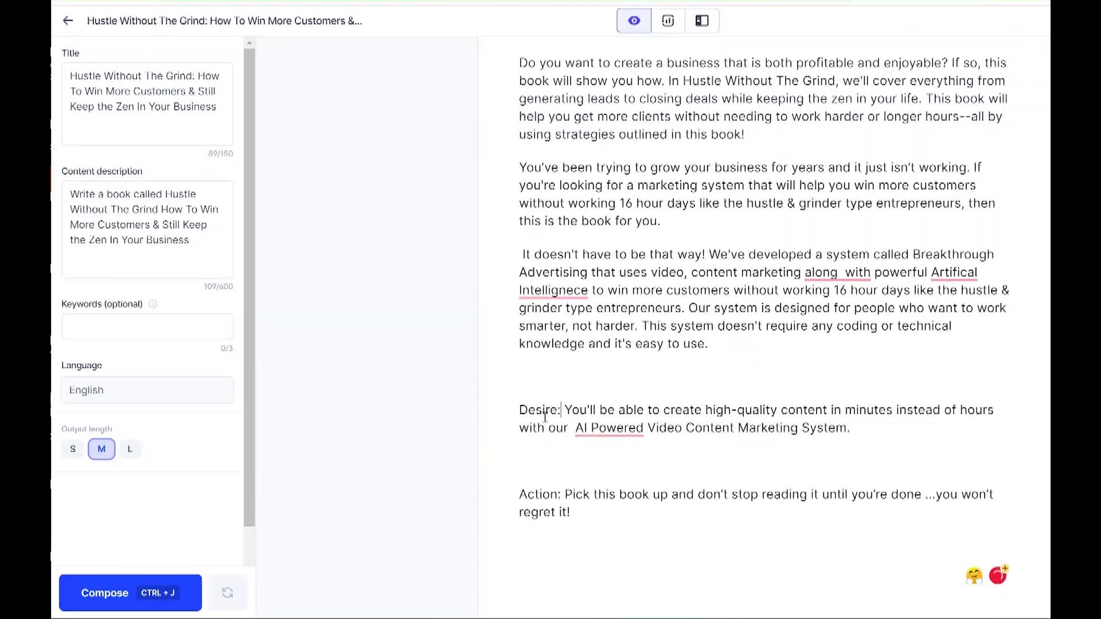
- Delete the "Desire:" and "Action:" labels and the empty lines above those paragraphs
right_click(525, 408)
key(Escape)
key(BackSpace)
key(BackSpace)
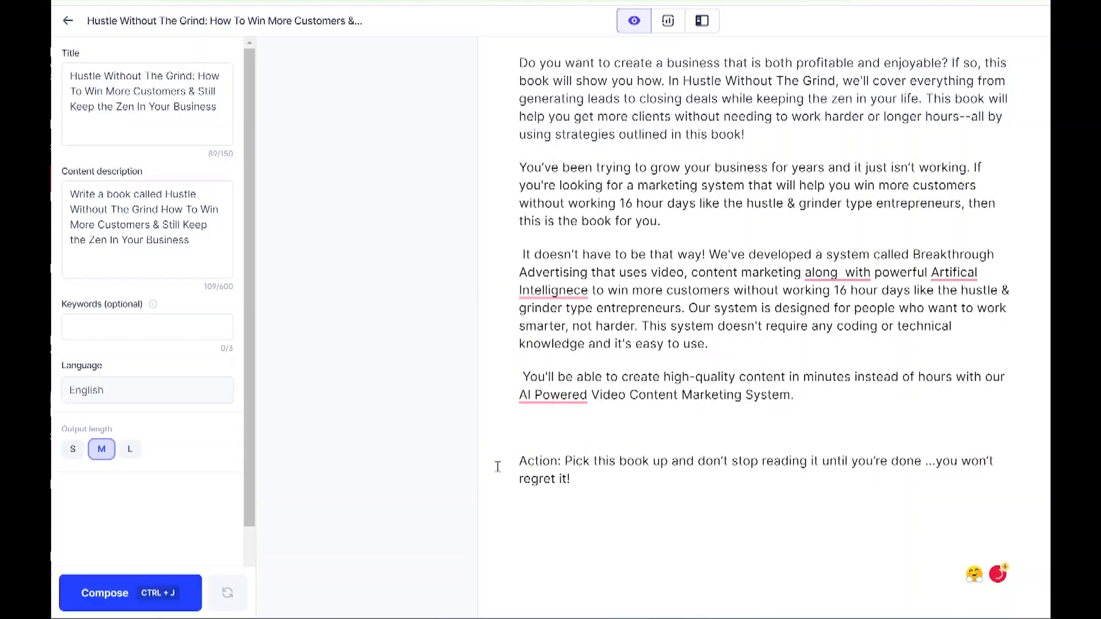
key(ctrl+shift+Right)
key(BackSpace)
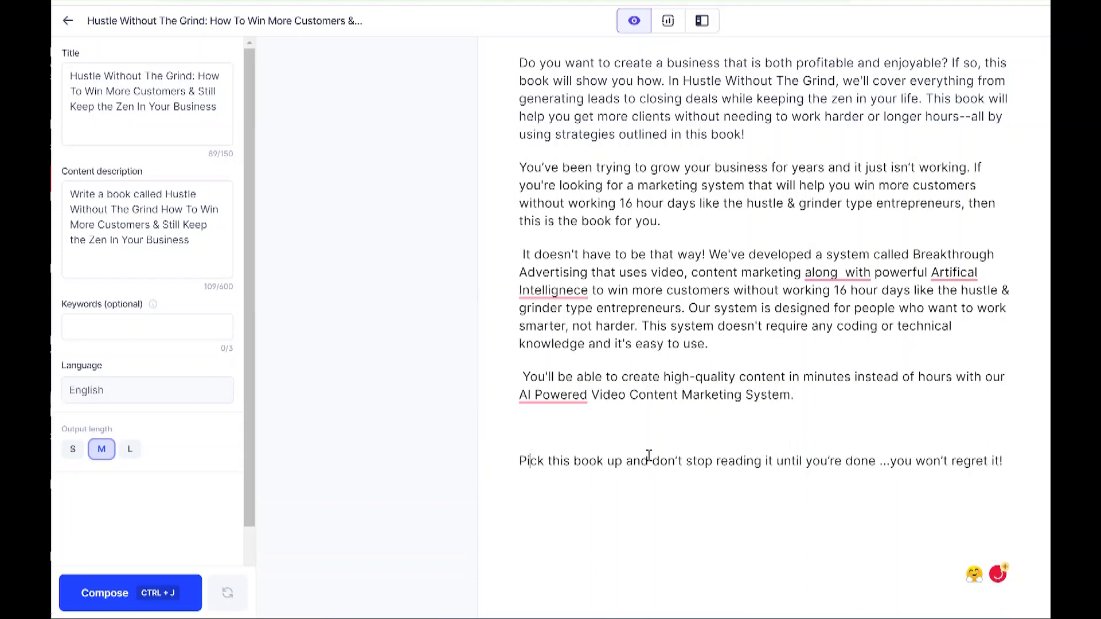
key(BackSpace)
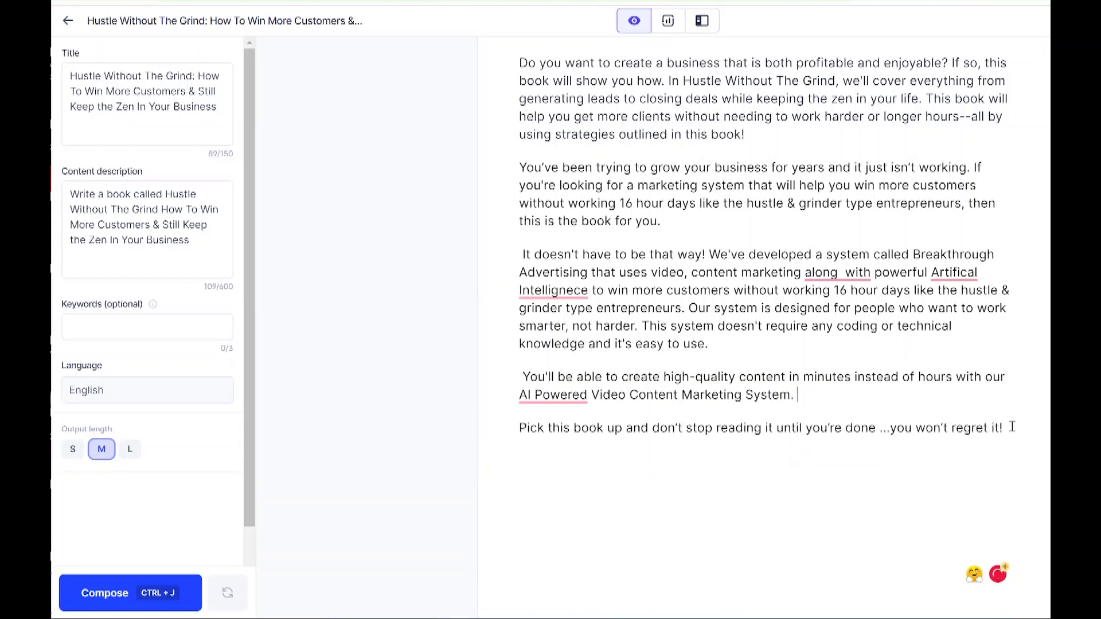
- Set the output length to L and compose a continuation after the "you won't regret it!" line
click(512, 546)
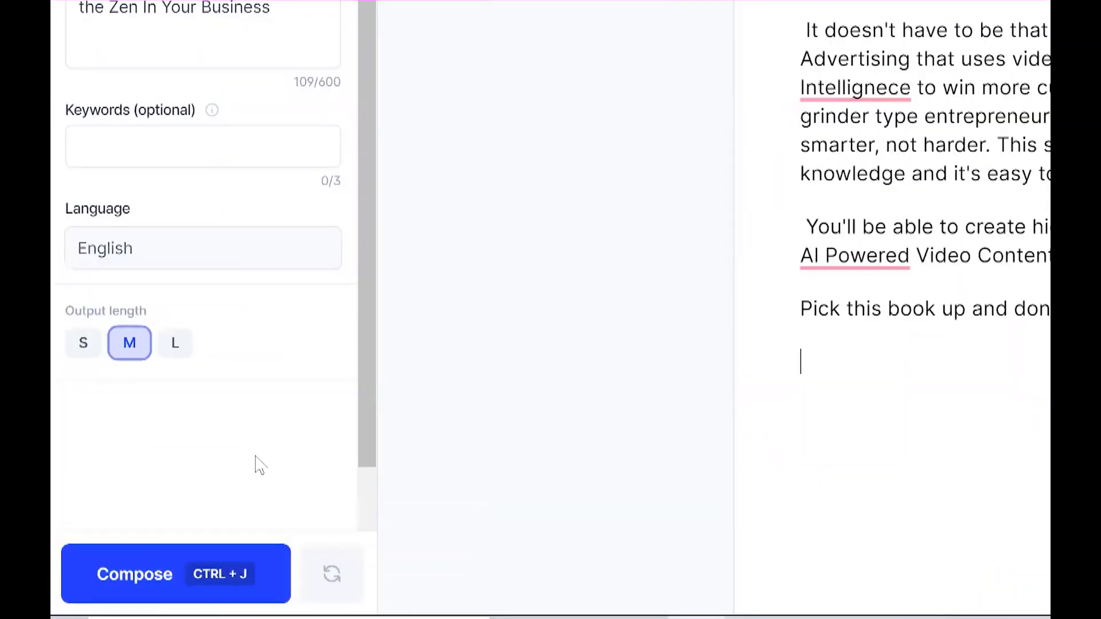
click(166, 361)
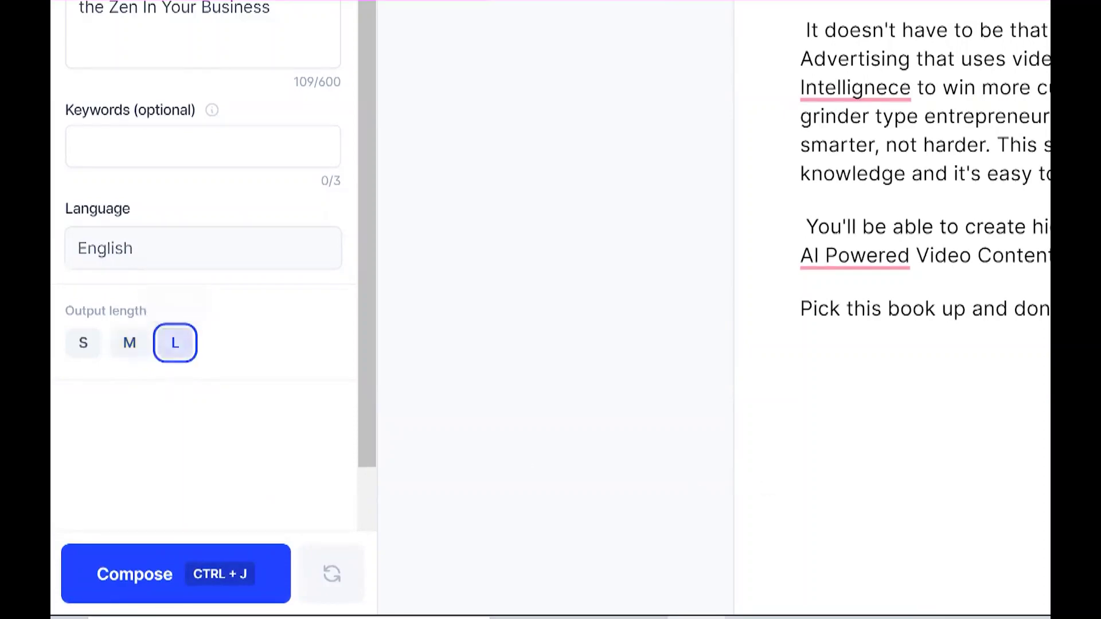
click(959, 374)
key(BackSpace)
key(BackSpace)
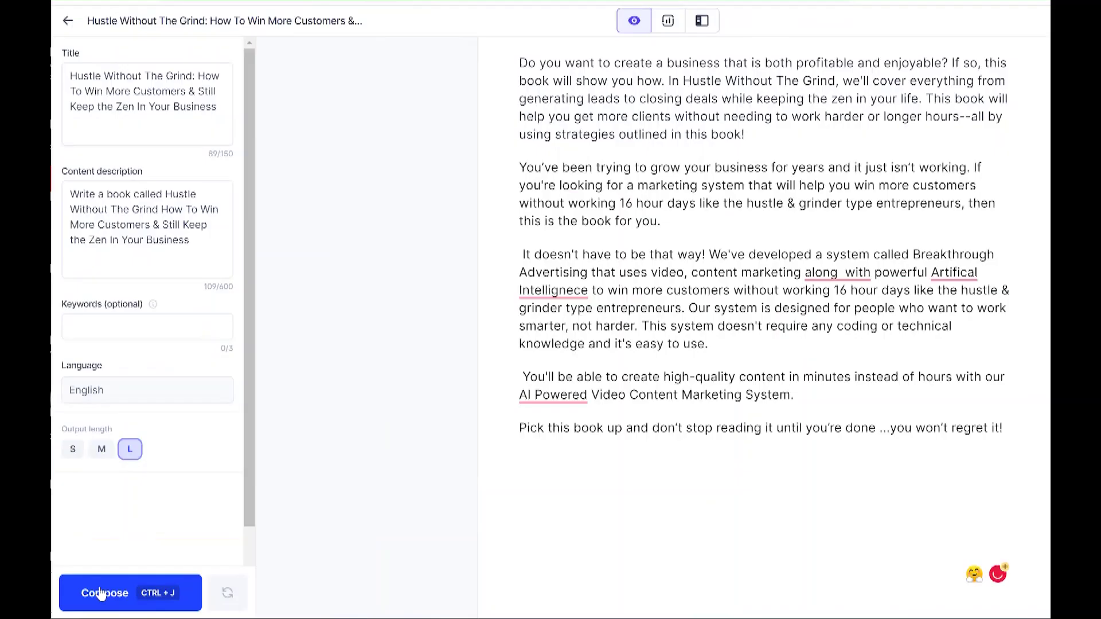
click(101, 593)
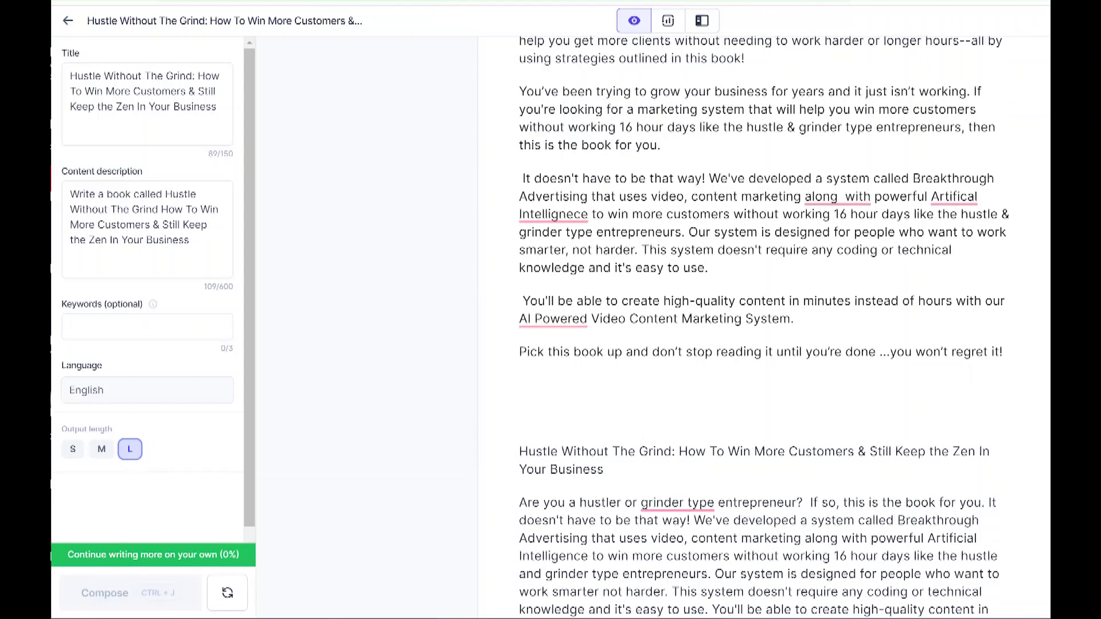
- Review the composed text and remove the empty lines above its title
scroll(762, 321, down, 5)
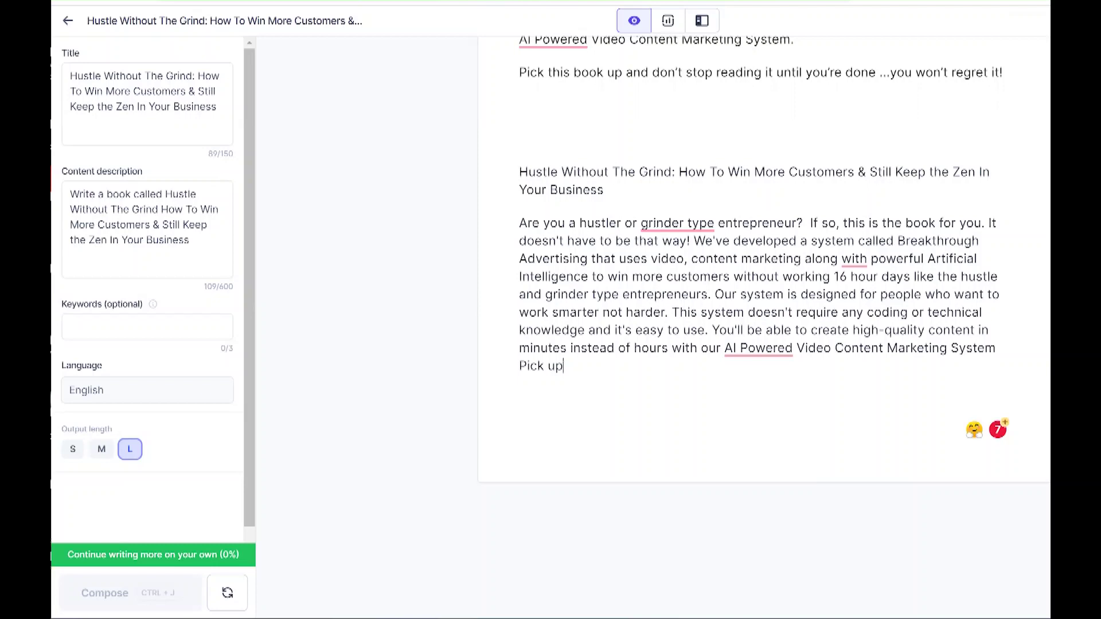
click(693, 131)
key(BackSpace)
key(BackSpace)
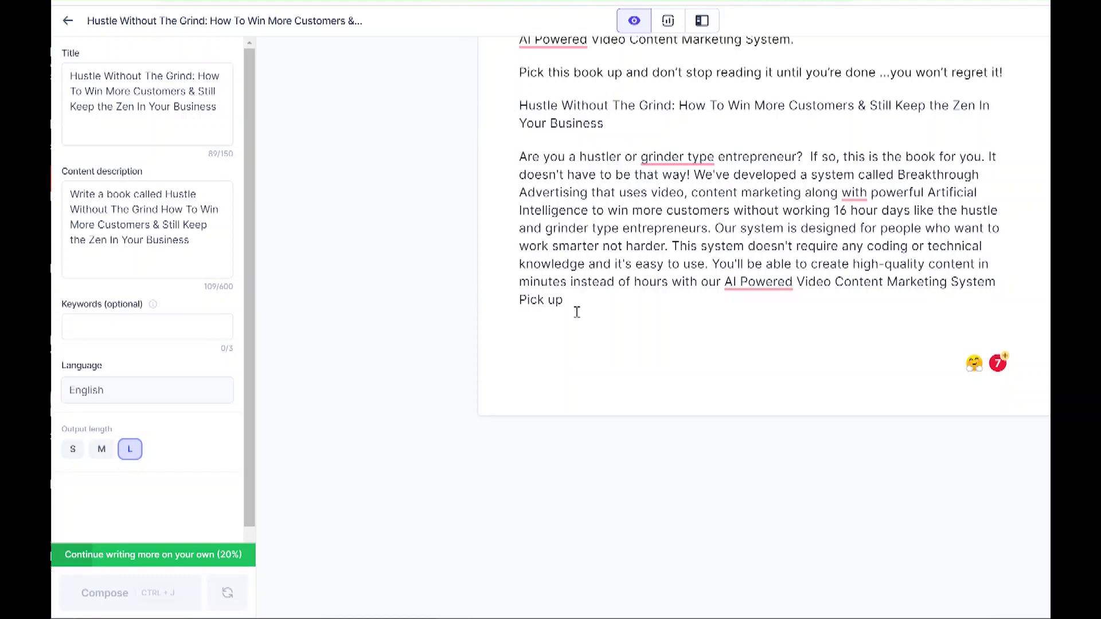
- Replace the composed text with ***, the heading "##New method to increase desire & demand for your expertise with ease", and the bullet list of topics
drag(518, 329, 479, 97)
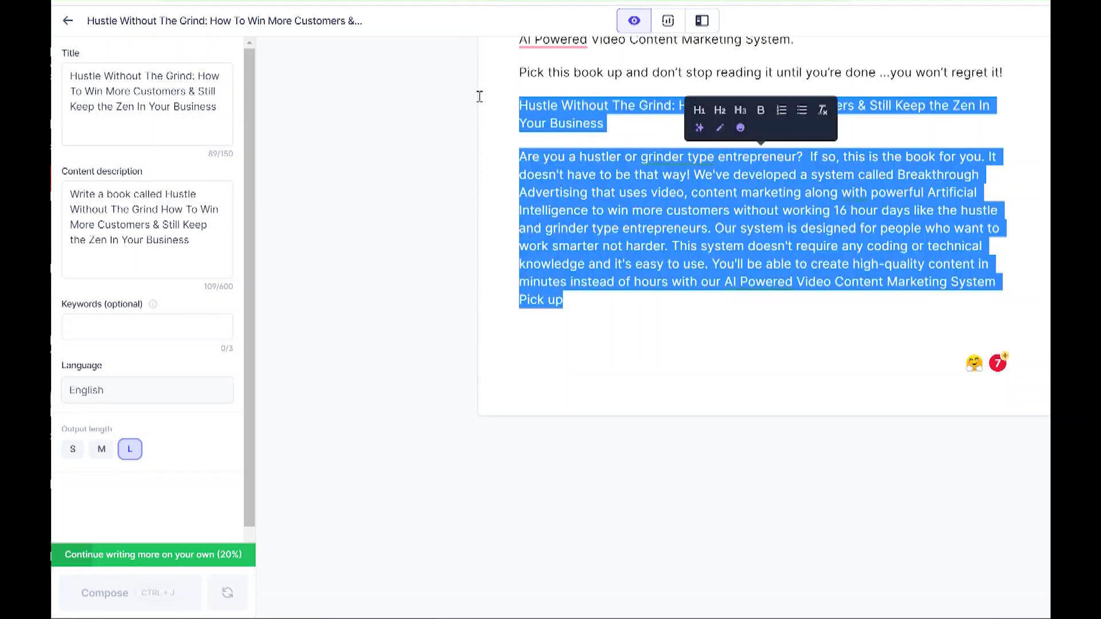
key(BackSpace)
text(*** ##New method to increase desire & demand for your expertise with ease How not to get burned out in your business while still scaling & helping more customers get what they want How to use the new AI method for helping people Couple your AI Driven Video Content Marketing with a 5-Day Challenge to increase desire & demand How to inject joy into everything you work on and throw out the rest that you don't like doing New AI methodology to simply get your video content out to the most people who really need it)
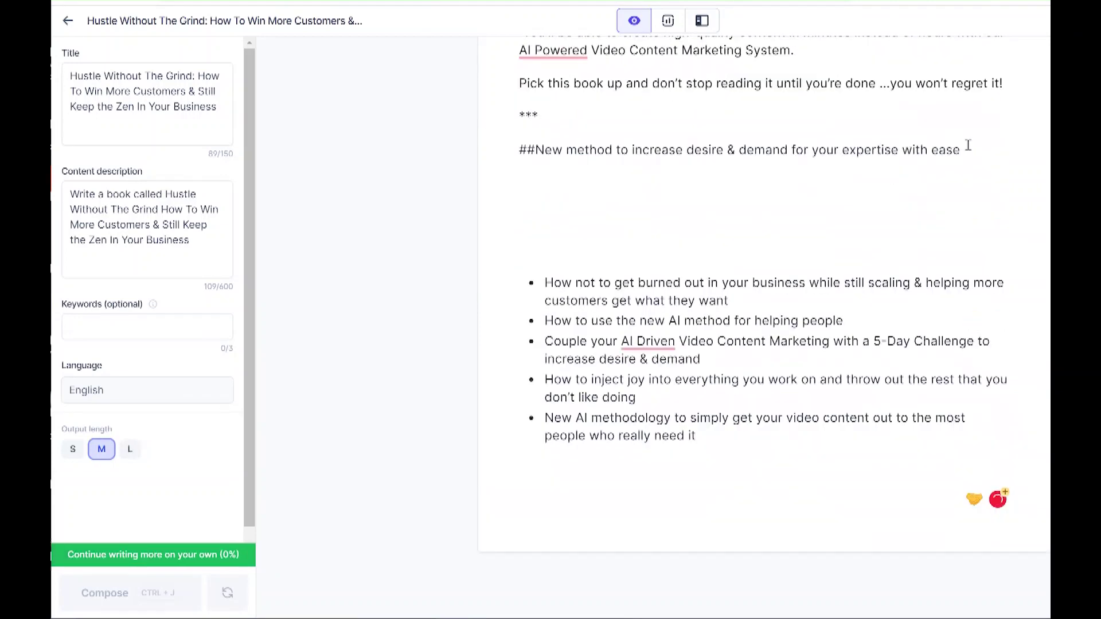
- Copy the heading text "New method to increase desire & demand for your expertise with ease" and open the Sentence Expander template
drag(964, 148, 537, 142)
key(ctrl+c)
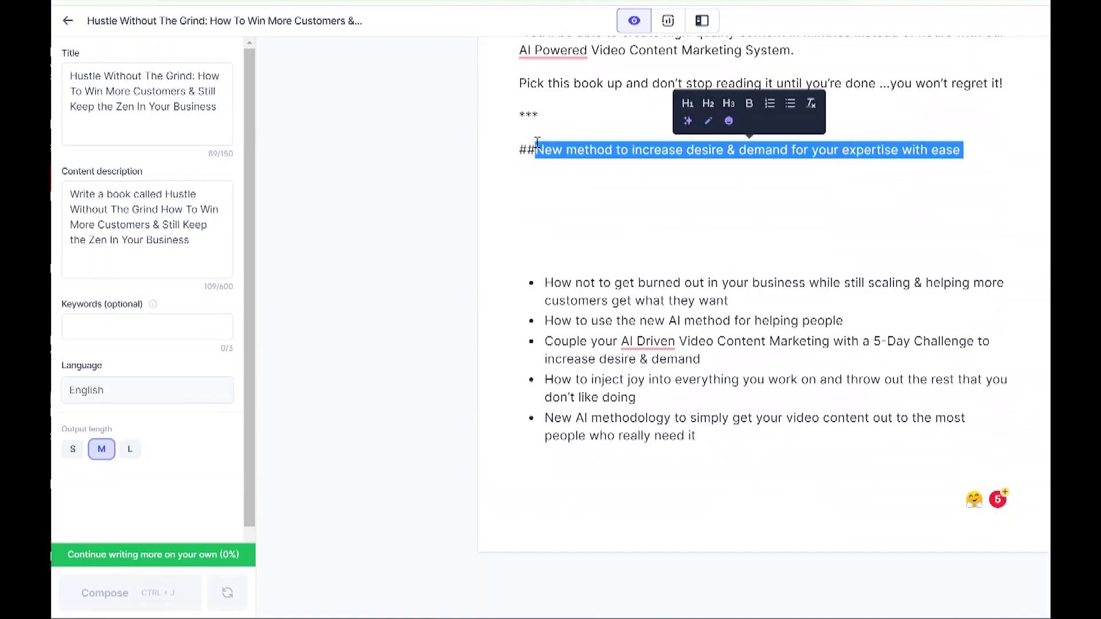
click(702, 21)
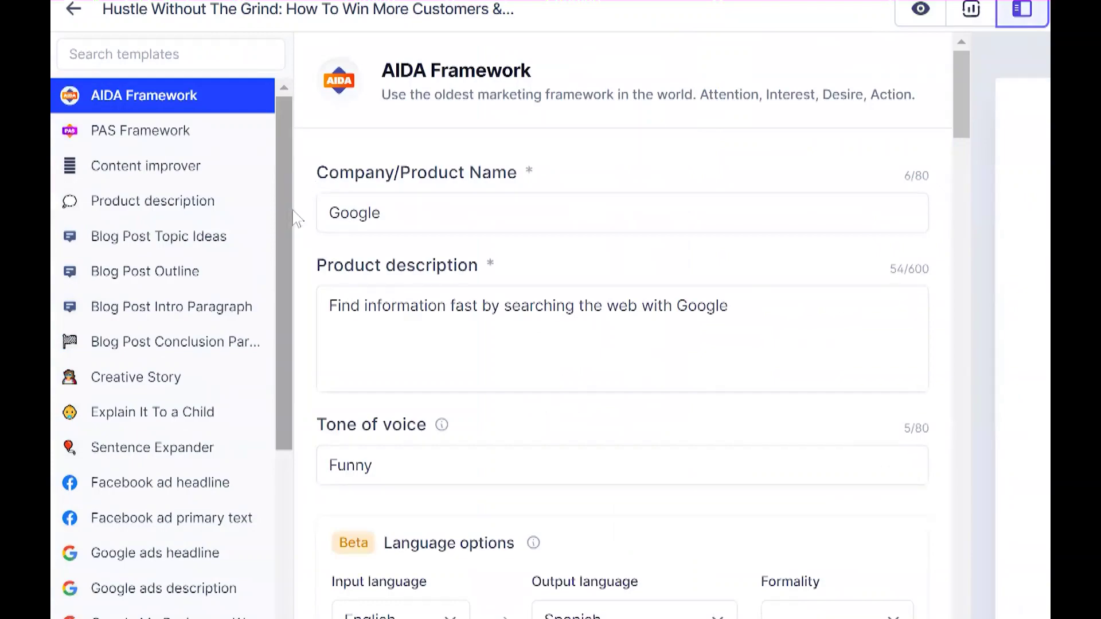
drag(293, 218, 267, 137)
click(198, 448)
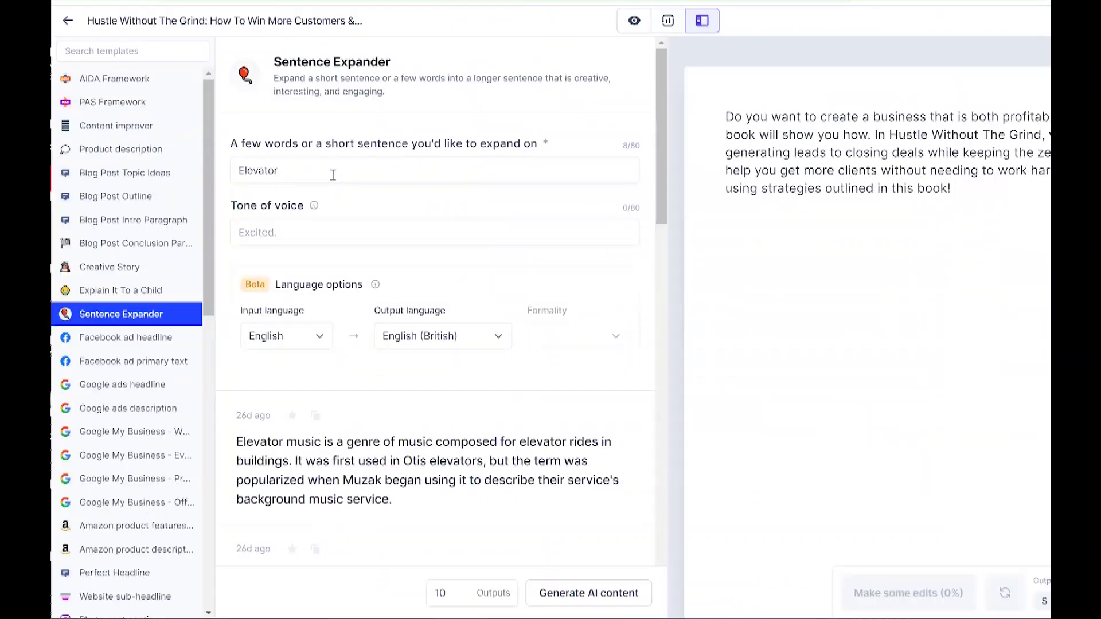
- Generate Sentence Expander outputs for "New method to increase desire & demand for your expertise with ease" with output language English (American)
click(335, 175)
key(ctrl+a)
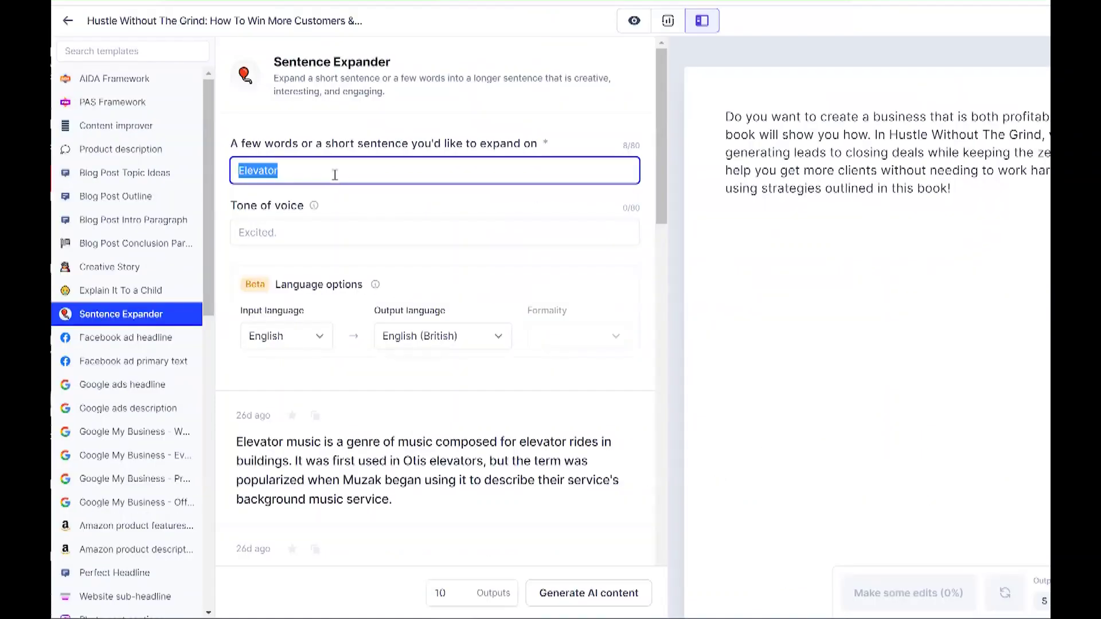
key(BackSpace)
key(ctrl+v)
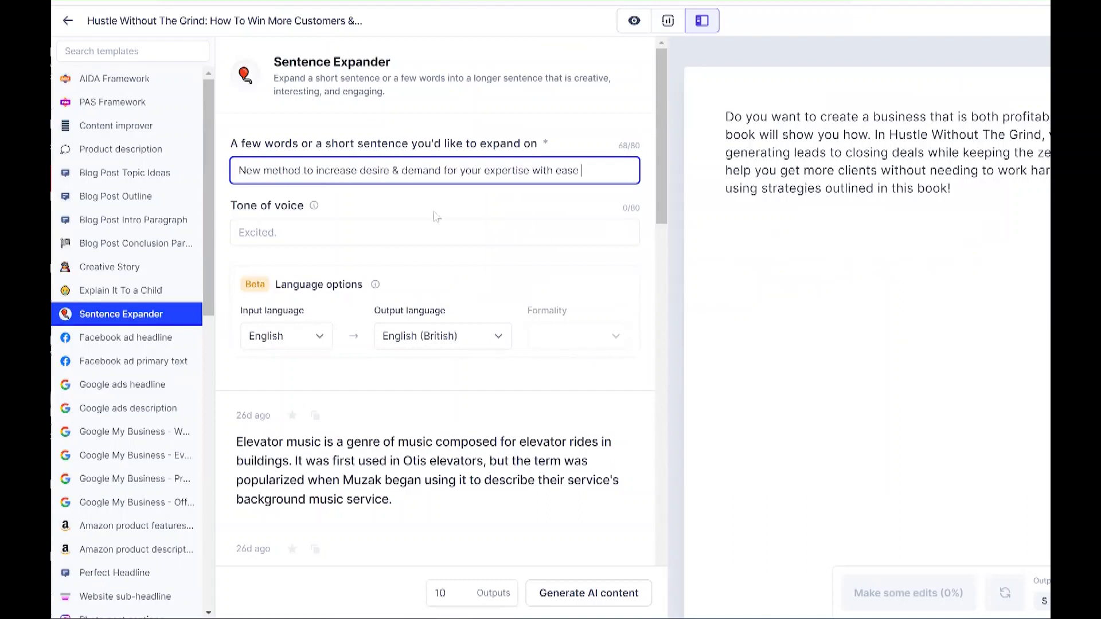
click(481, 342)
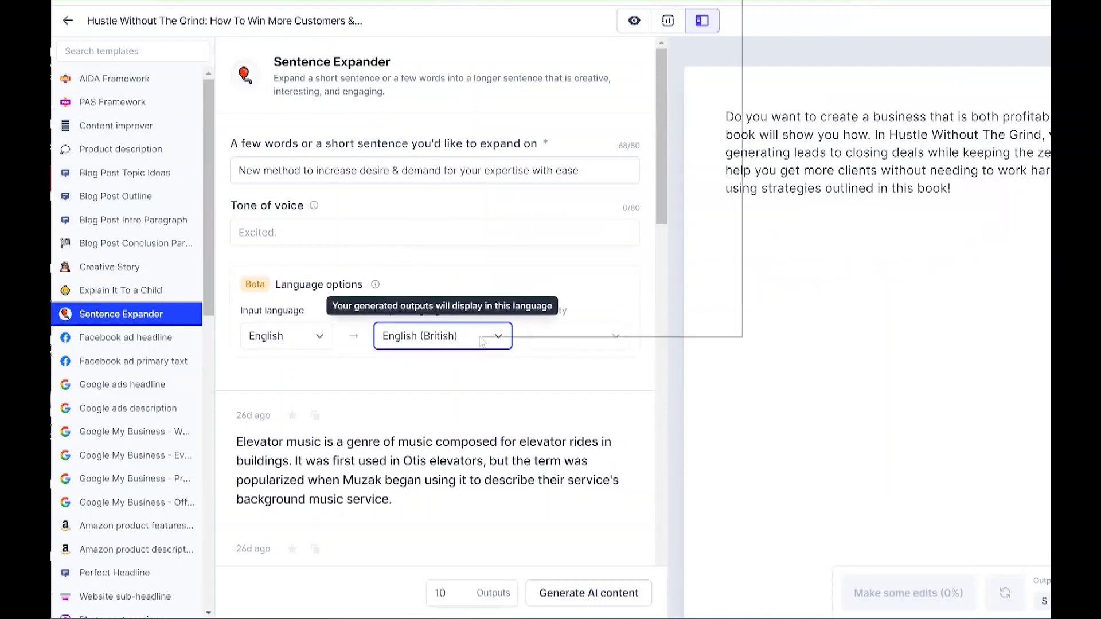
click(484, 102)
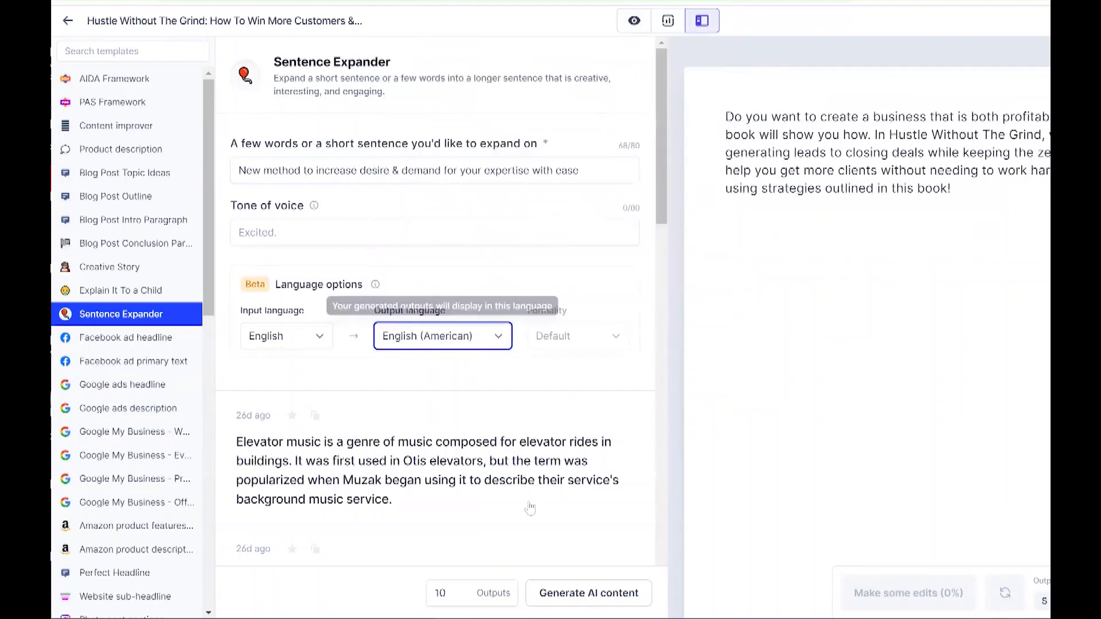
click(561, 593)
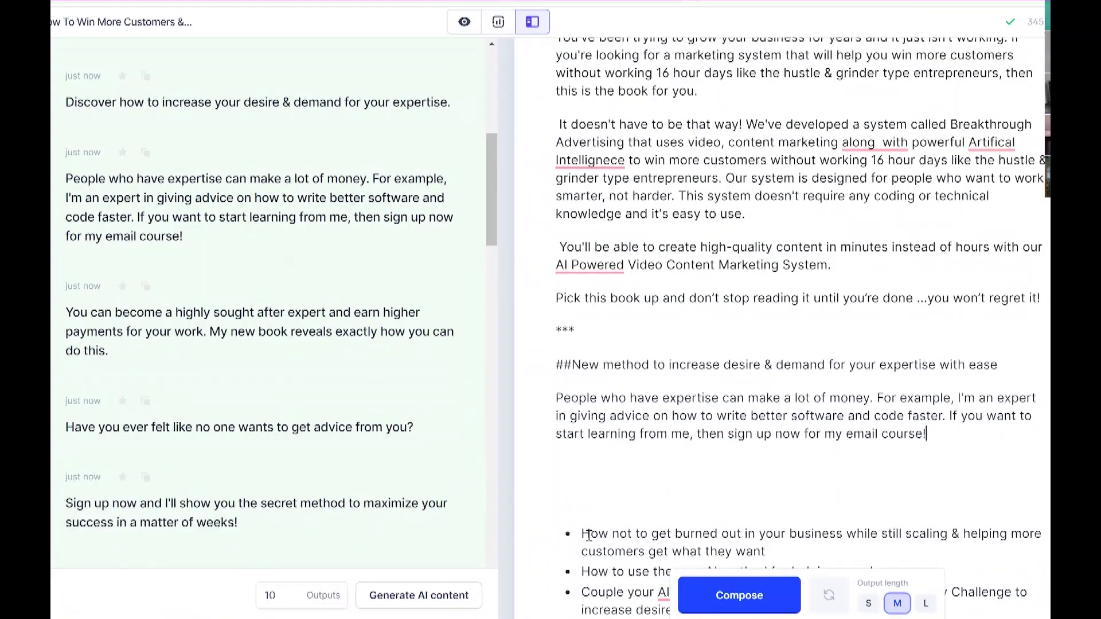
- Compose a continuation after the email course paragraph and regenerate it twice
click(724, 607)
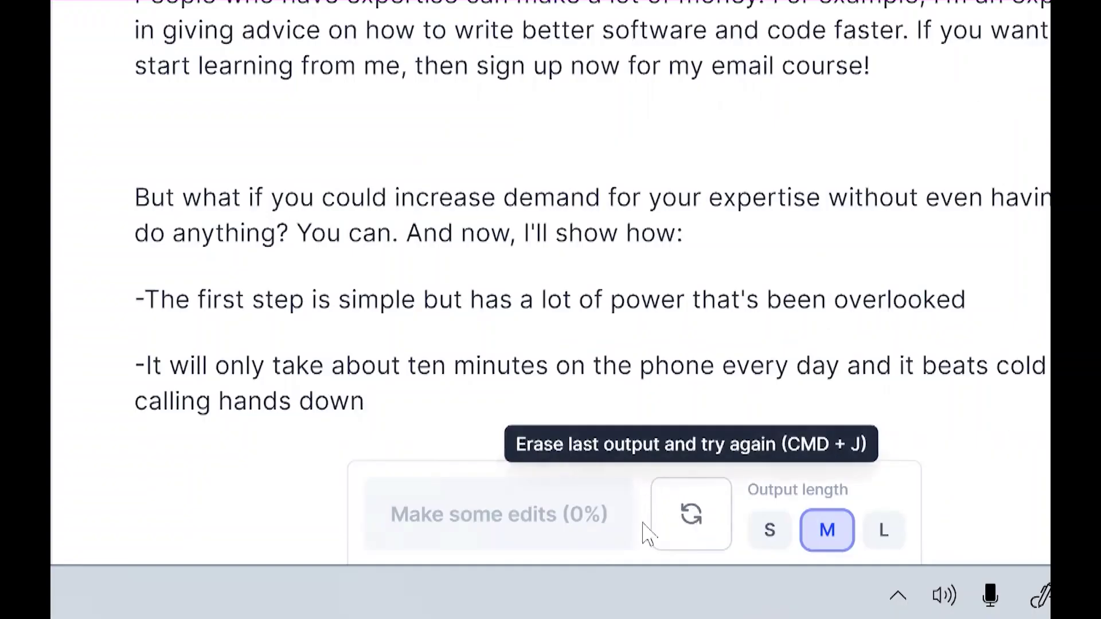
click(696, 532)
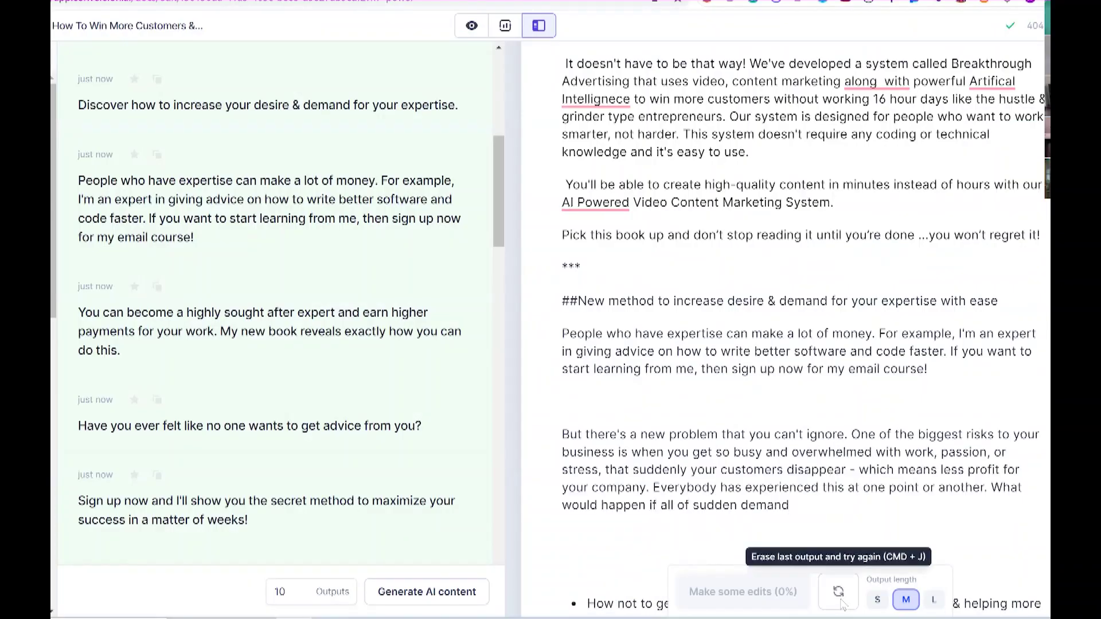
click(838, 597)
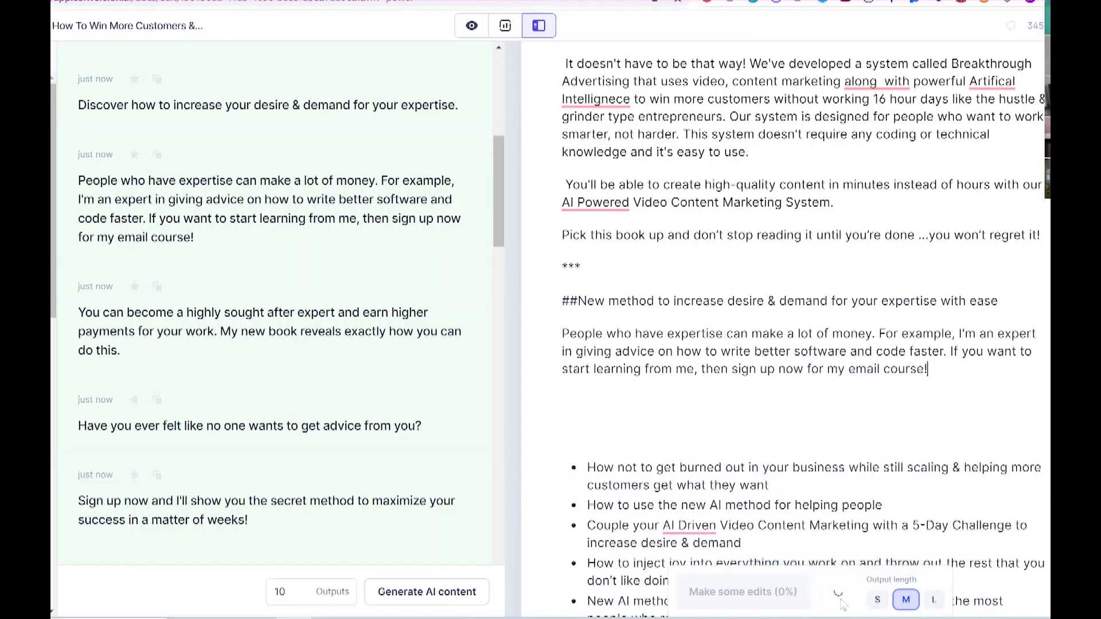
- Turn the first bullet, "How not to get burned out in your business", into plain text and have Jarvis write content beneath it
scroll(802, 344, down, 5)
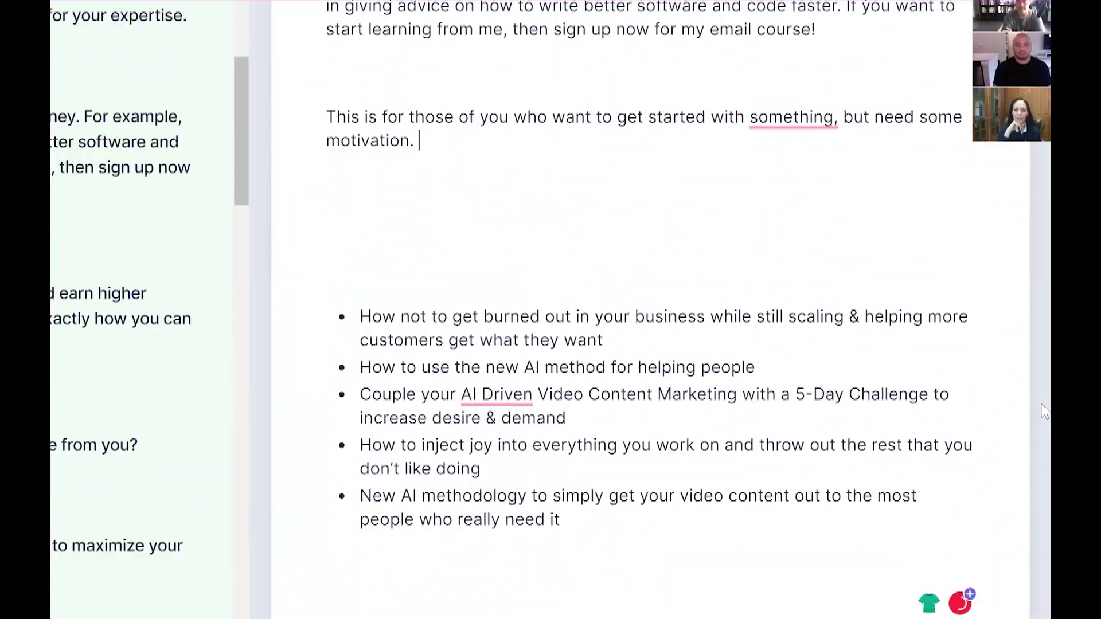
scroll(634, 290, down, 2)
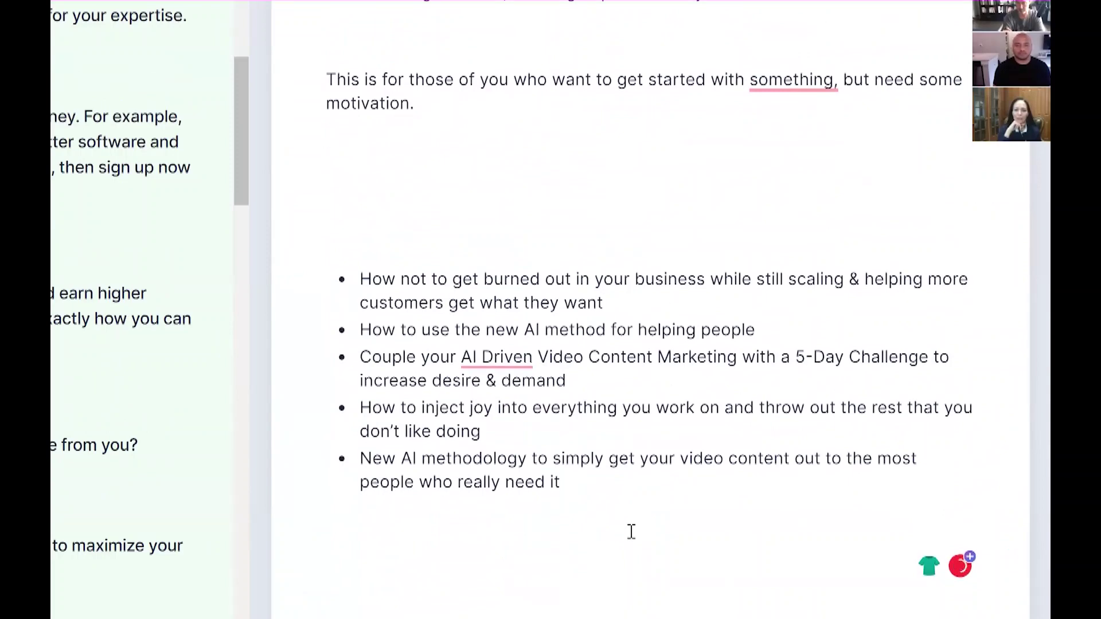
key(ctrl+j)
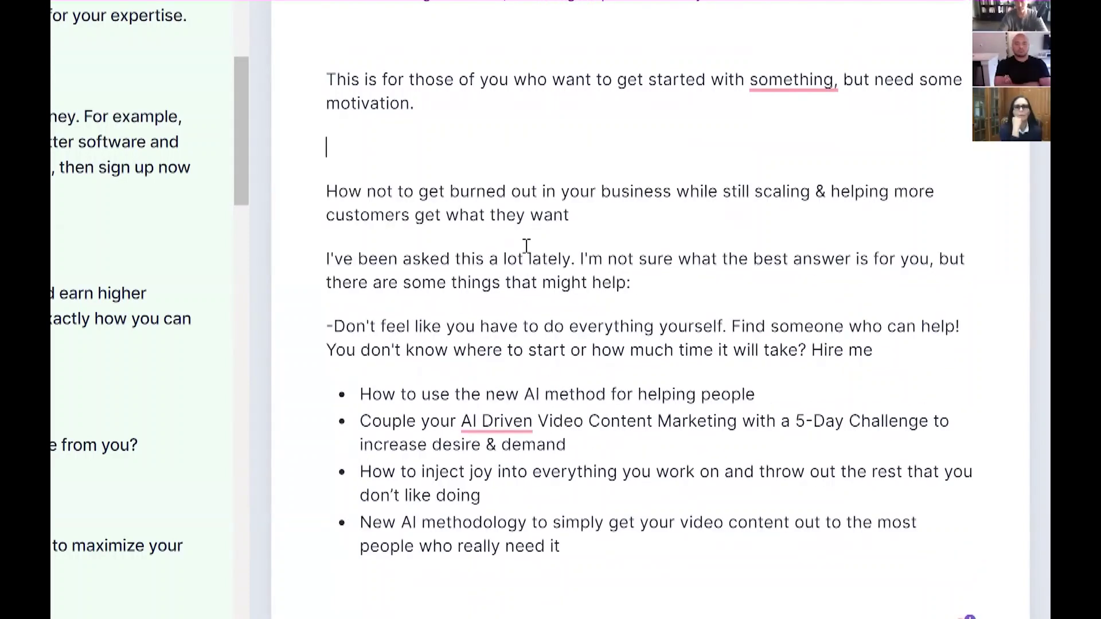
- Generate Creative Story outputs using the line "How not to get burned out in your business while still scaling & helping more customers get what they want" as plot
click(608, 229)
shift+click(292, 181)
key(ctrl+c)
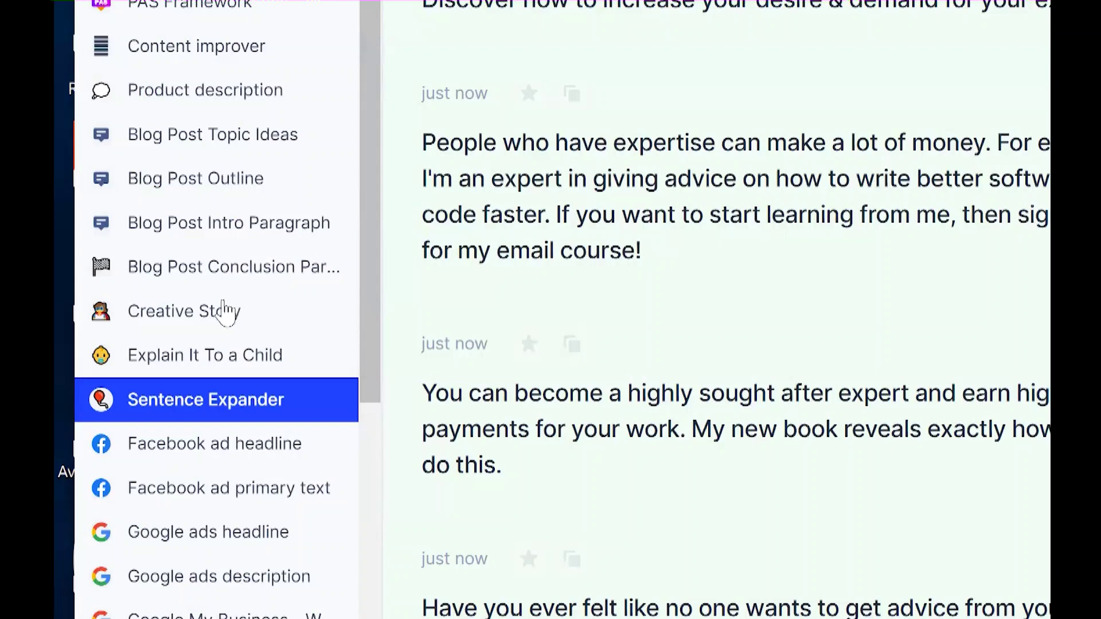
click(221, 312)
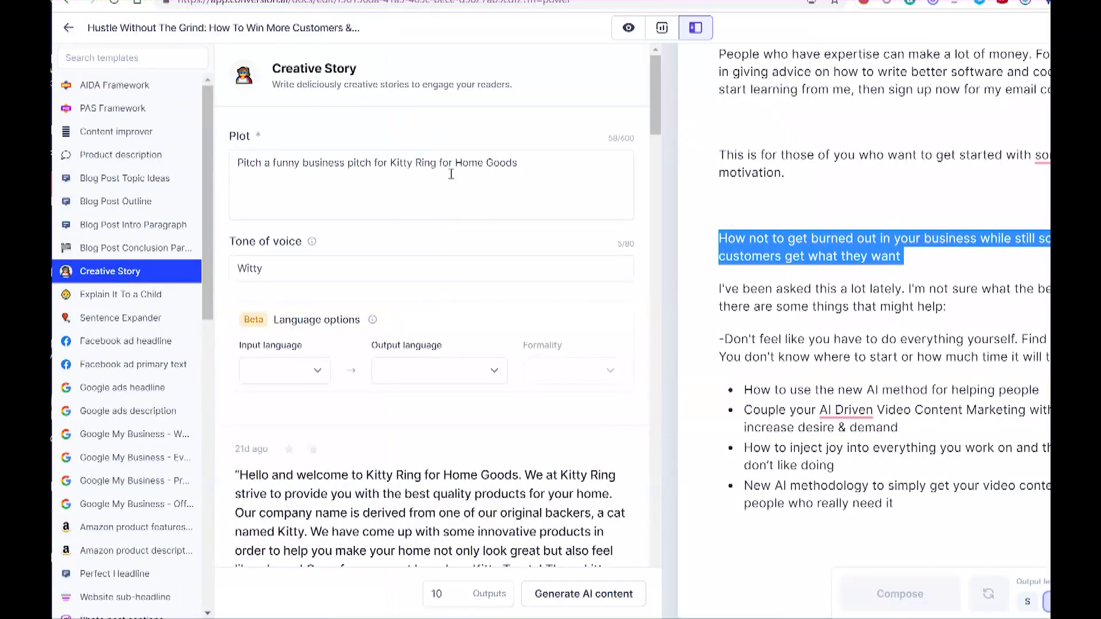
triple_click(451, 174)
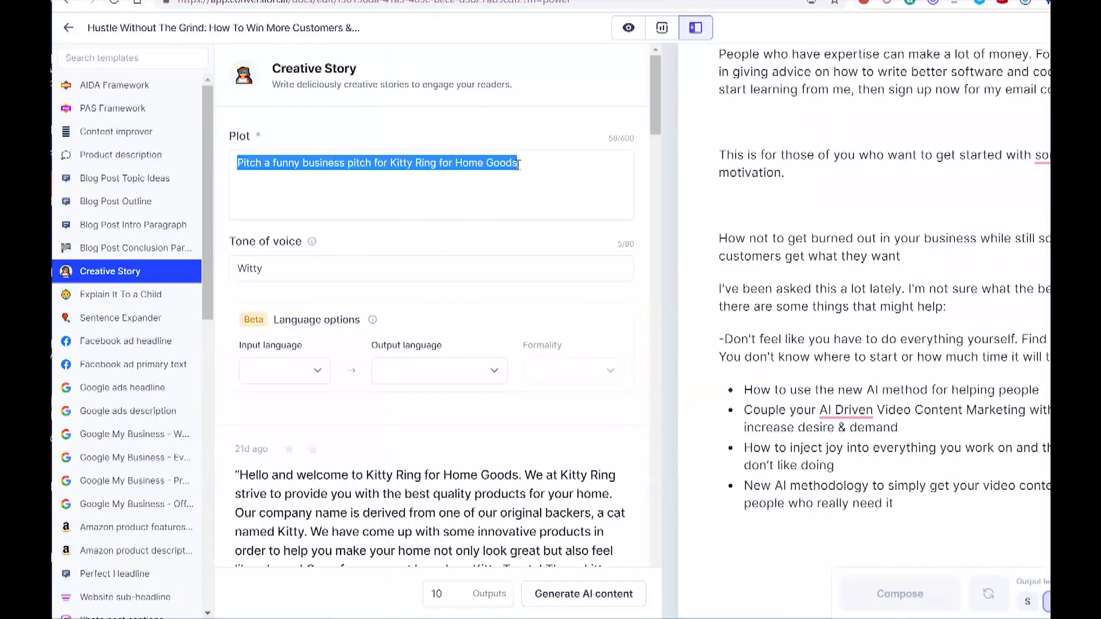
key(ctrl+v)
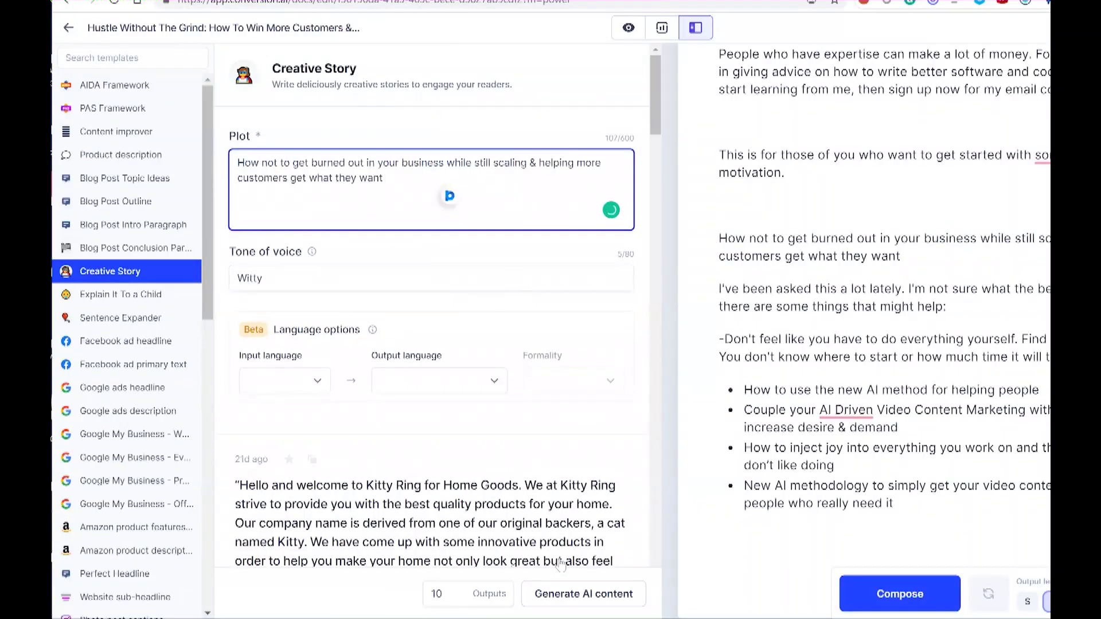
right_click(571, 591)
key(Escape)
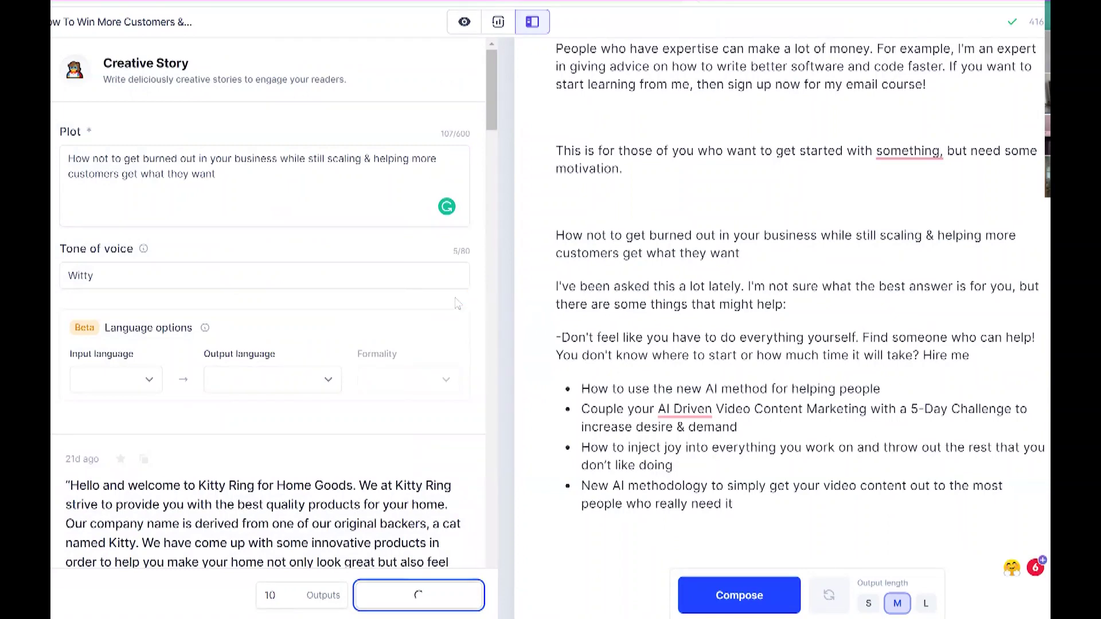
- Replace the Creative Story plot with the text of the whole book document and generate outputs from it
key(ctrl+a)
key(ctrl+c)
click(447, 188)
key(ctrl+a)
key(ctrl+v)
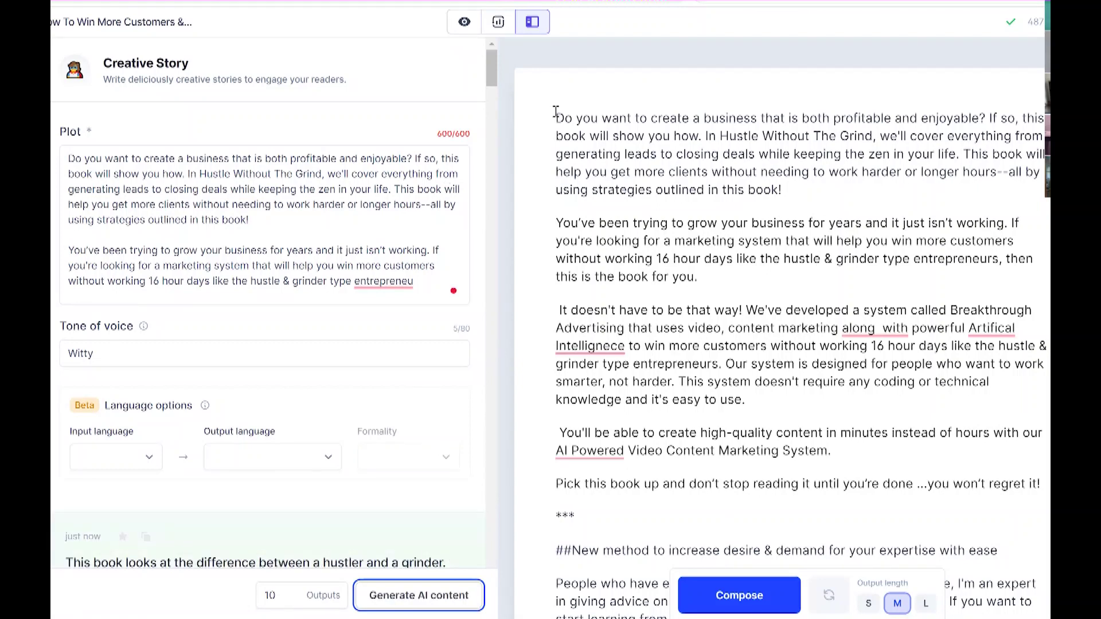
- Copy the generated story about the woman who was a grinder and use it to replace the Creative Story plot
scroll(212, 209, down, 5)
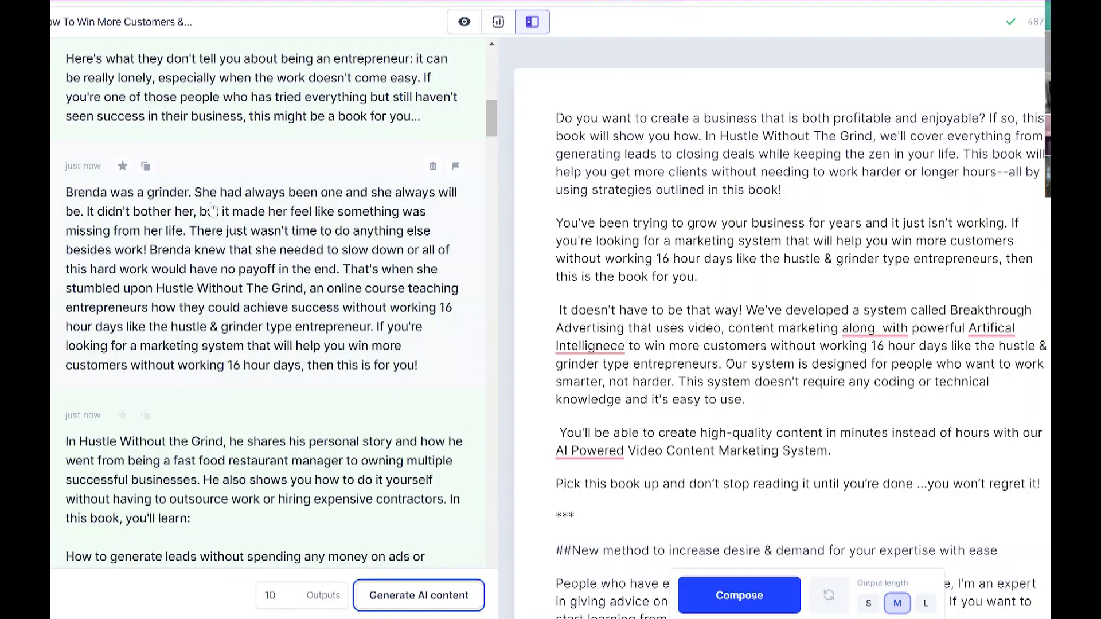
click(146, 166)
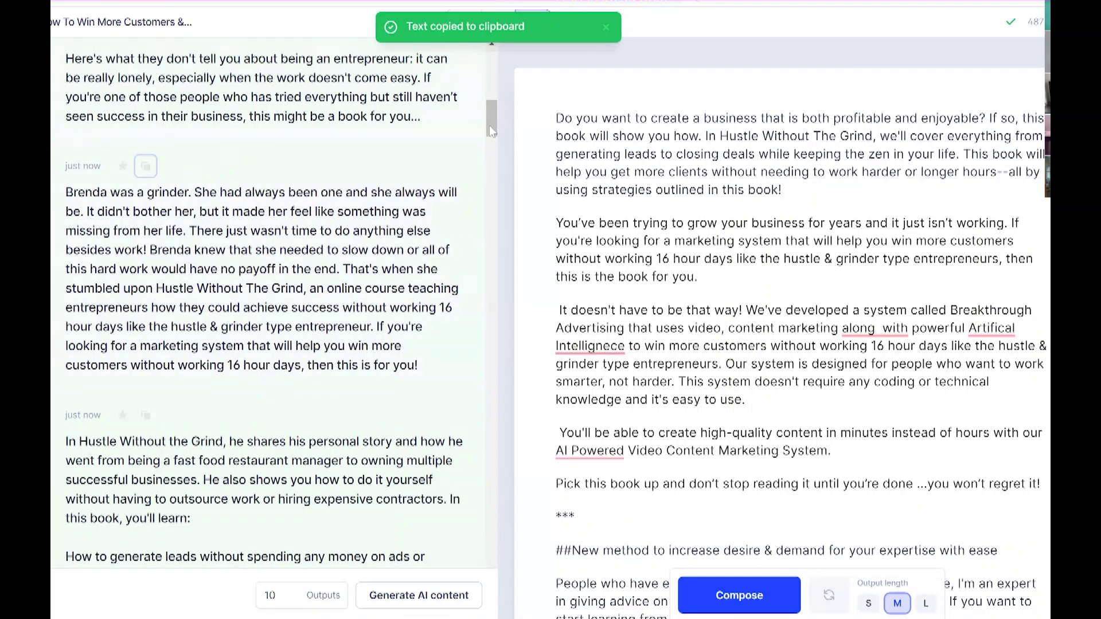
drag(490, 125, 479, 68)
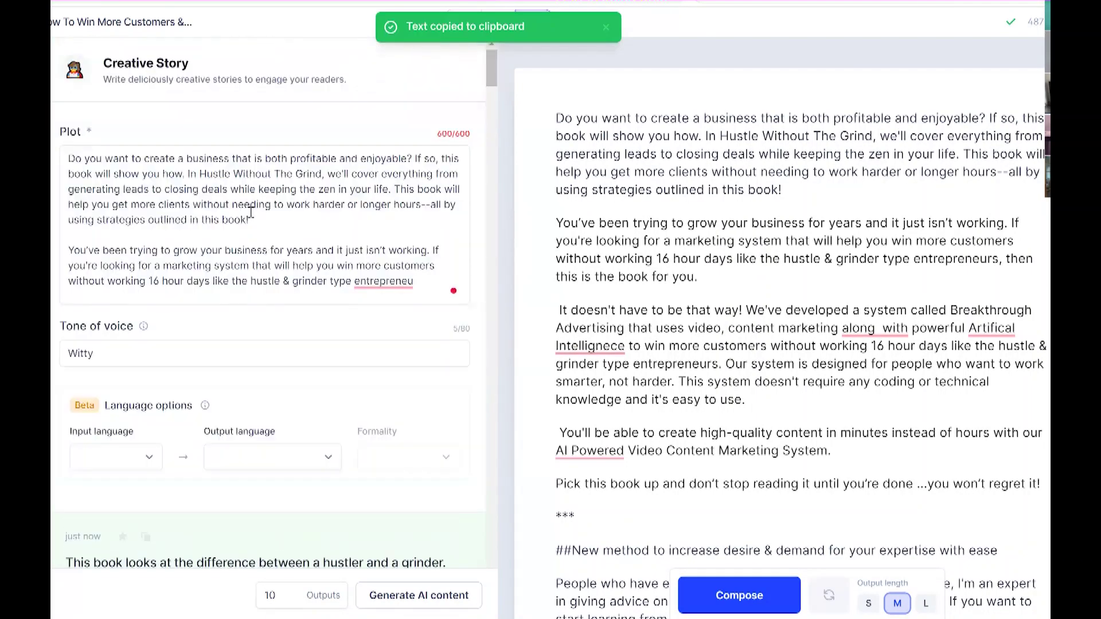
click(250, 212)
key(ctrl+a)
key(ctrl+v)
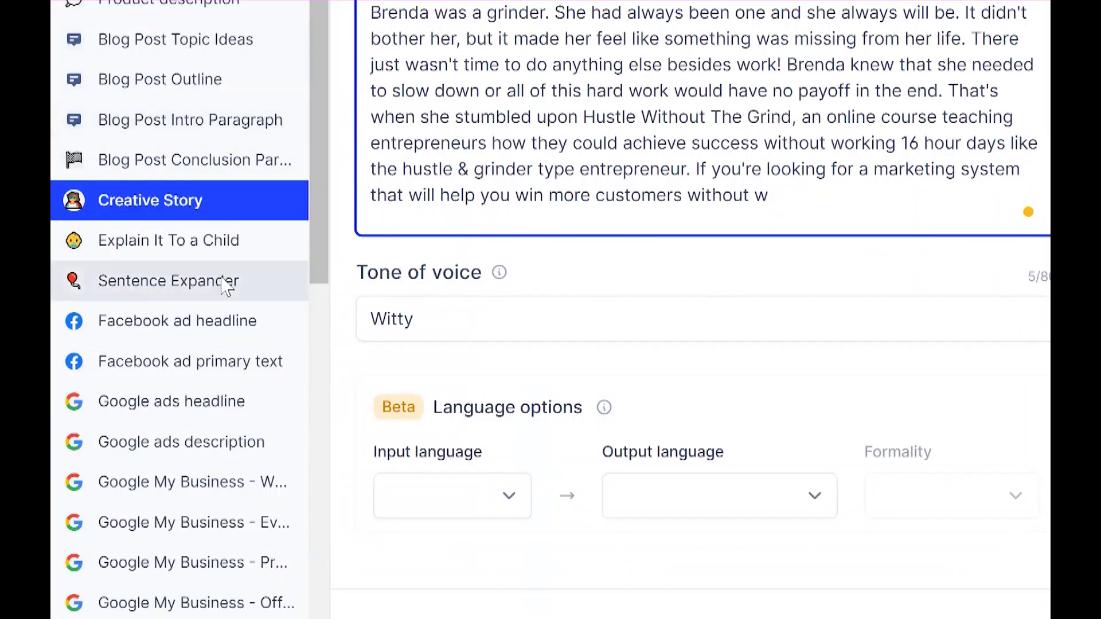
- Open the Sentence Expander template and replace its input sentence with the copied grinder story
right_click(222, 281)
click(142, 292)
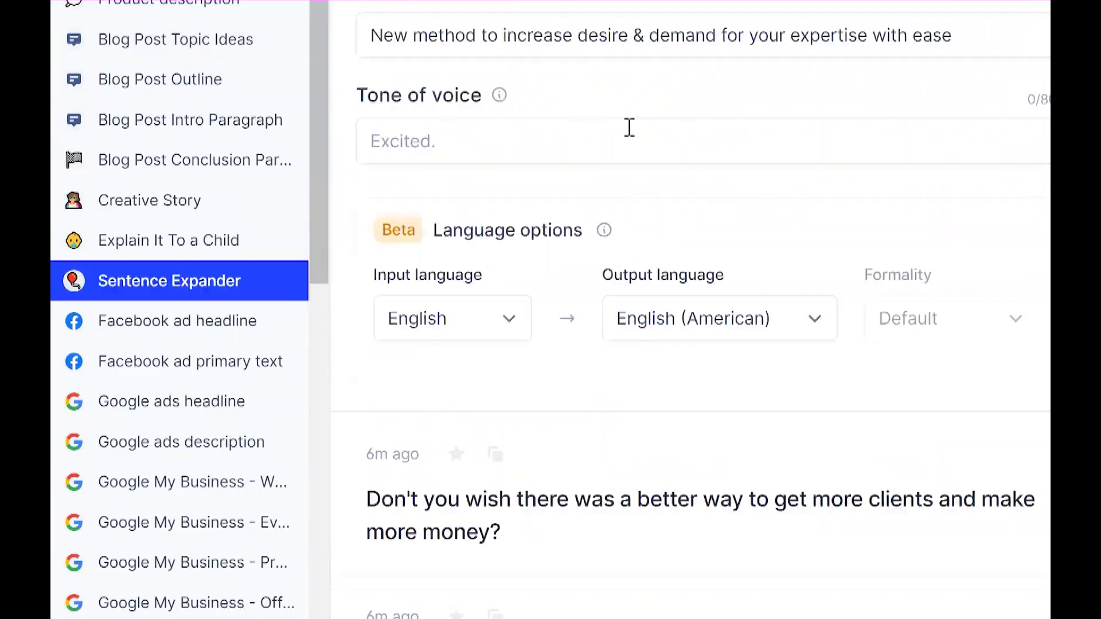
triple_click(648, 43)
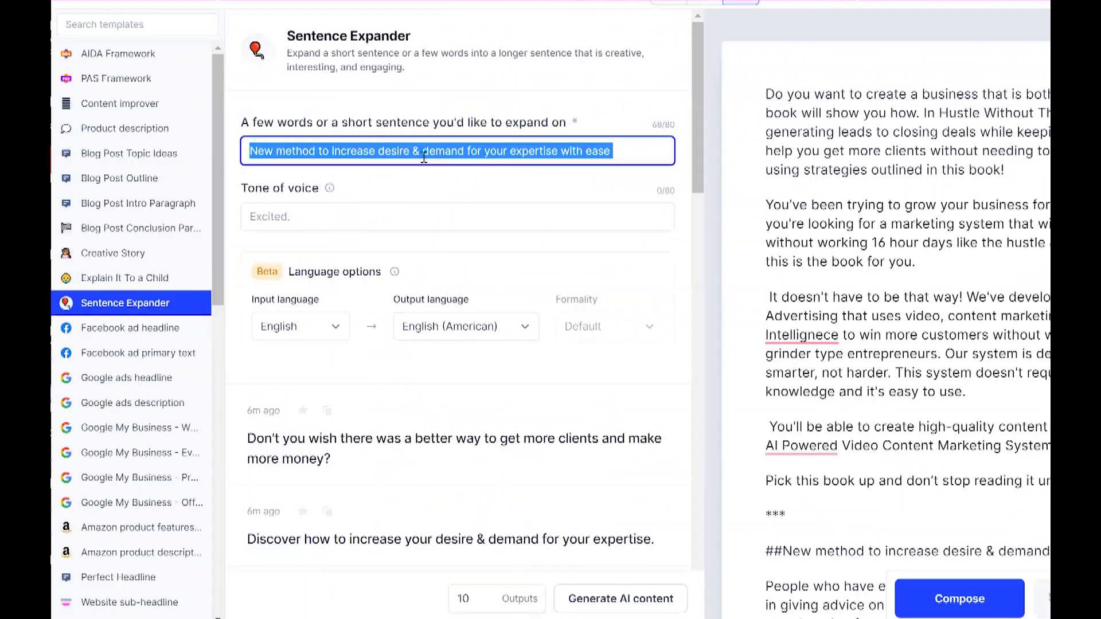
key(ctrl+v)
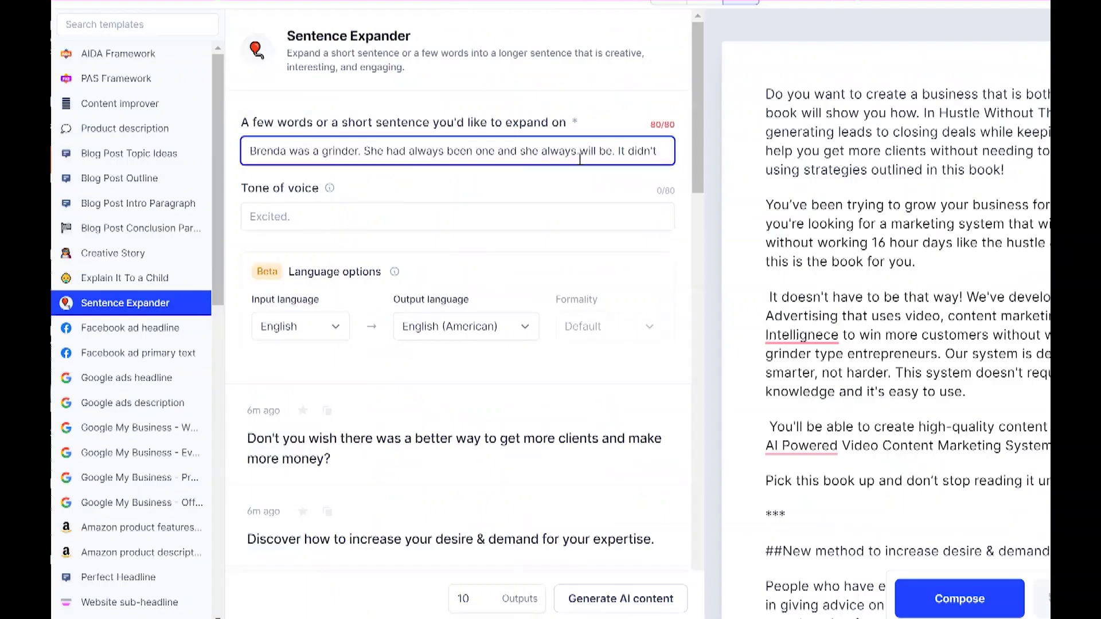
key(ctrl+z)
key(ctrl+v)
- Paste the grinder story below the bullet list in the document and insert a *** separator above it
scroll(917, 332, down, 10)
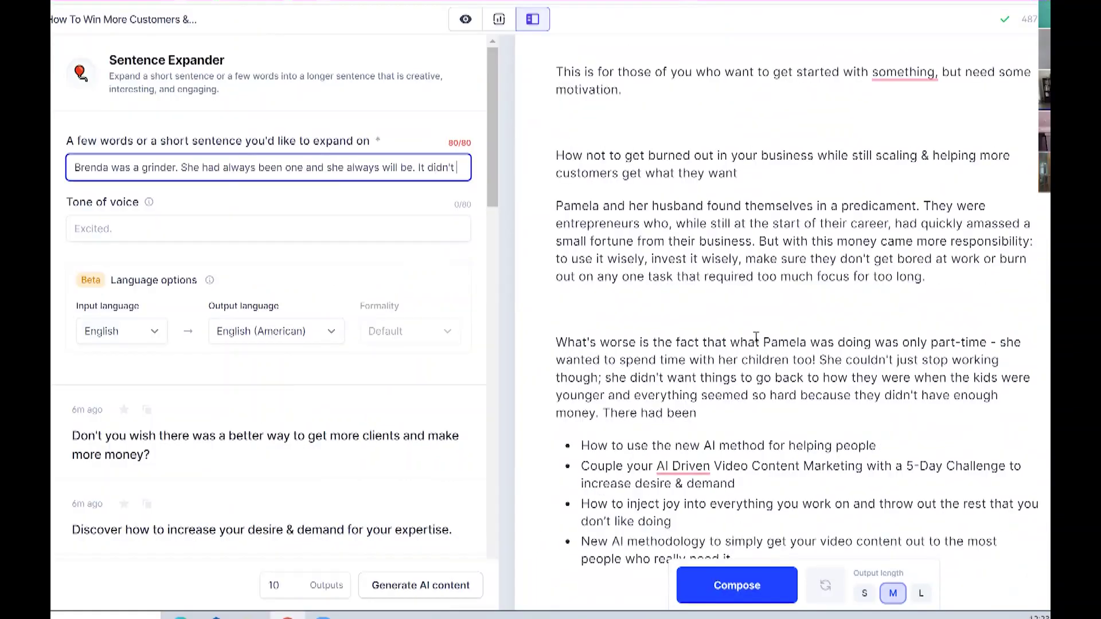
scroll(756, 338, down, 5)
click(755, 337)
key(ctrl+v)
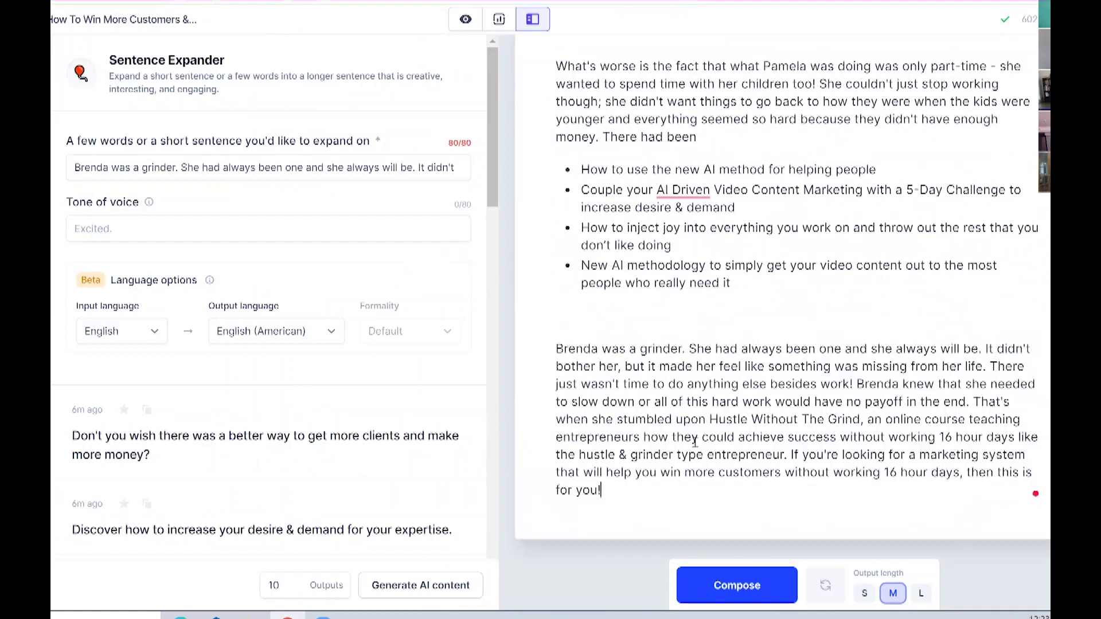
click(557, 320)
text(***)
- Compose a continuation after the grinder story's closing line "then this is for you!"
right_click(625, 500)
click(615, 504)
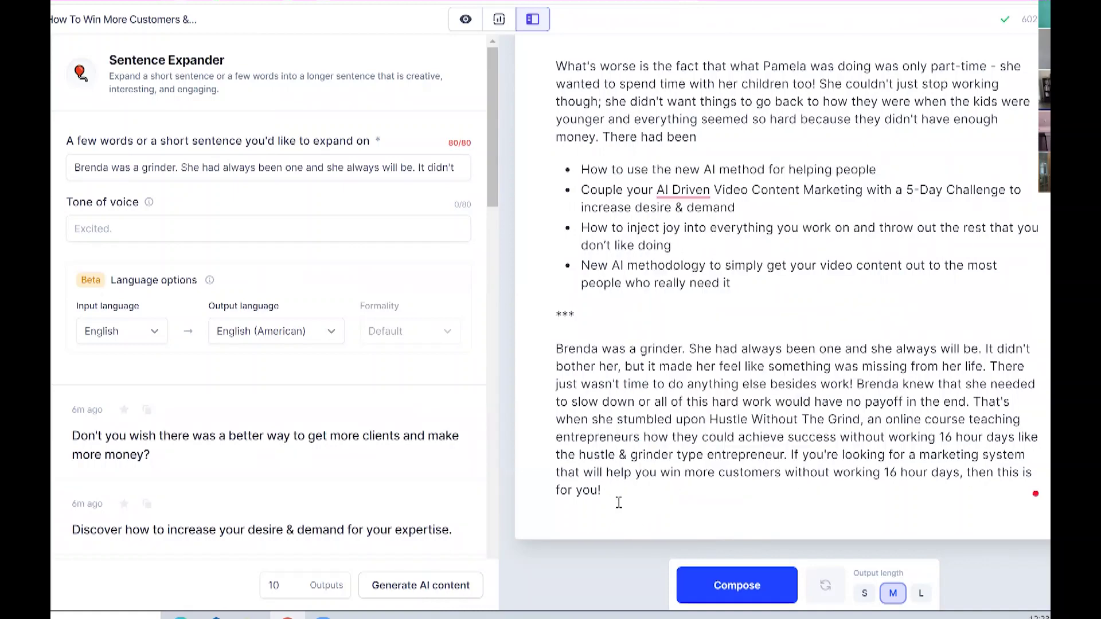
right_click(733, 600)
click(731, 596)
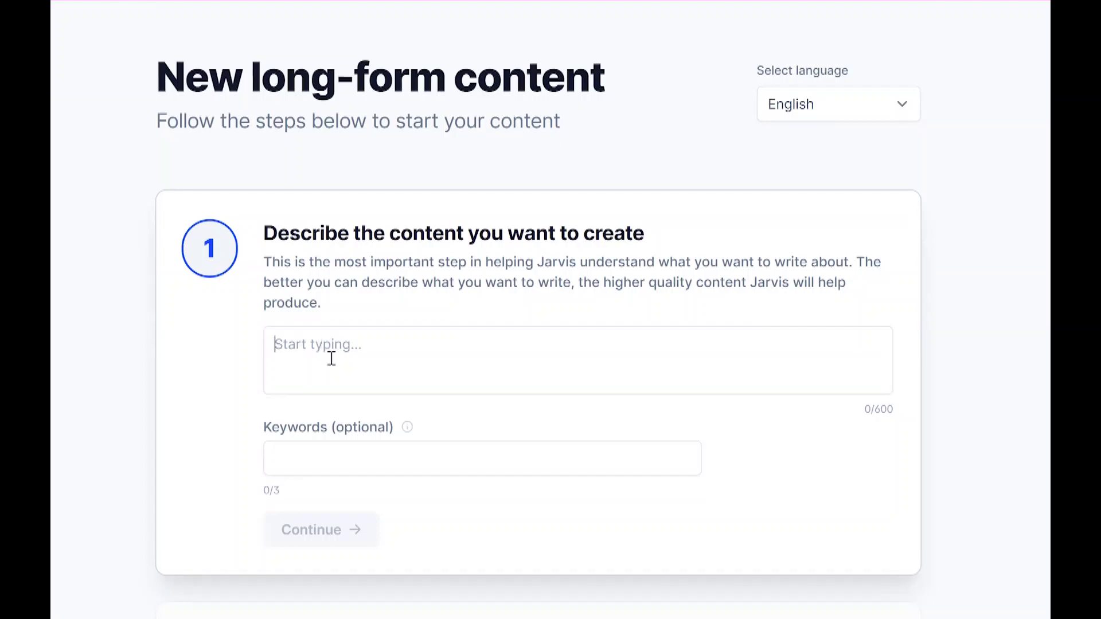
- Describe the content as "The AWESOME Leader Framework: Unlocking The Art Science and Common Sends of Leadership without Being a Bad Boss."
text(The Awes)
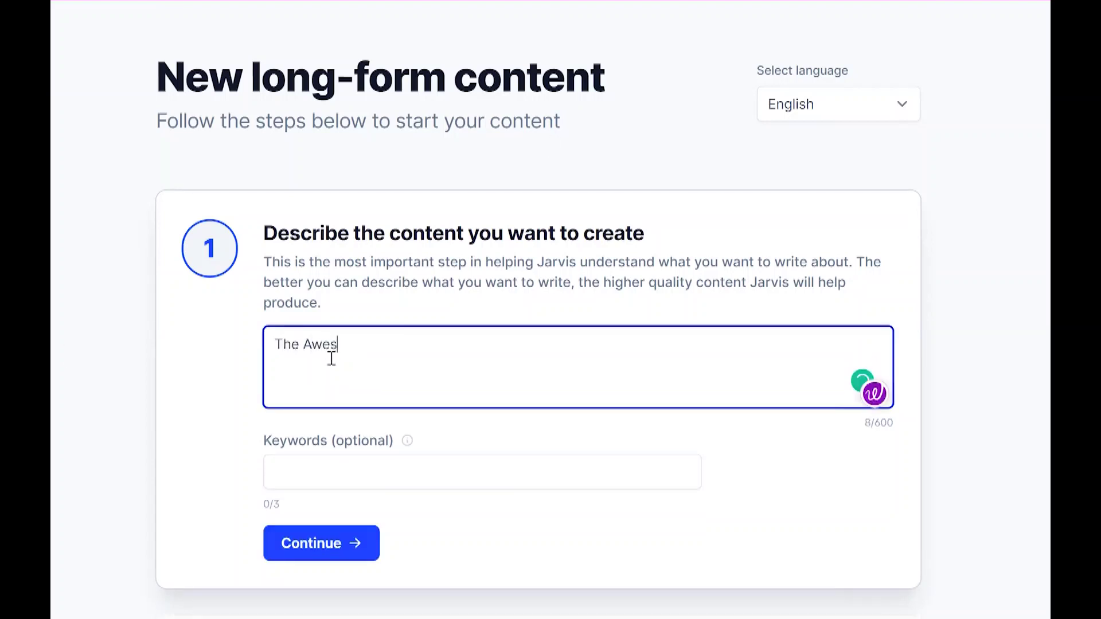
text(ome Leader Framework Un)
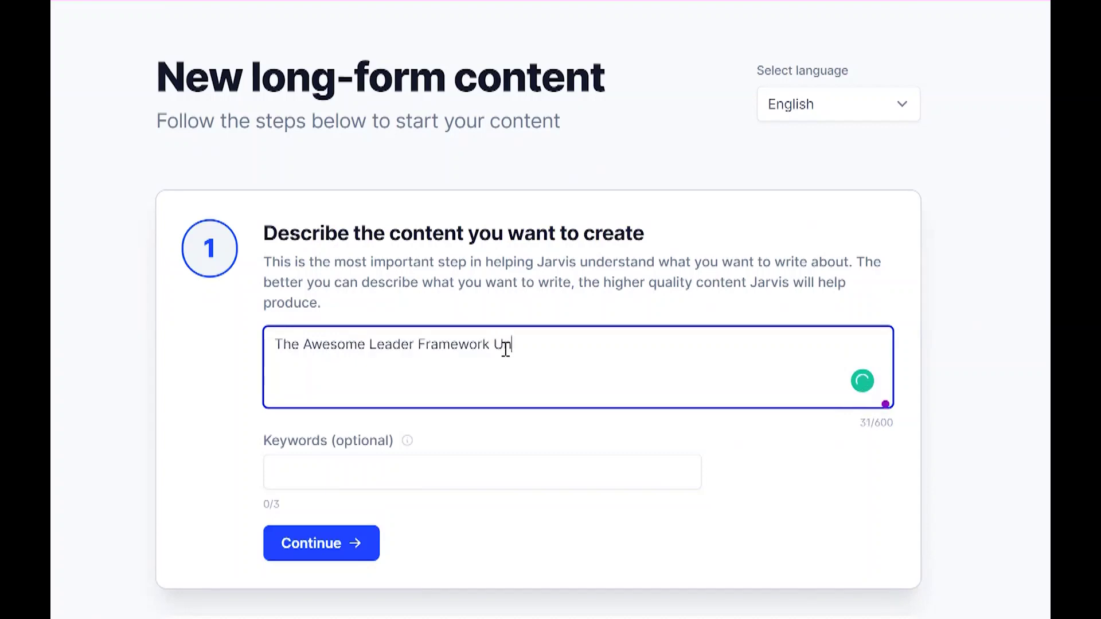
text(locking The A)
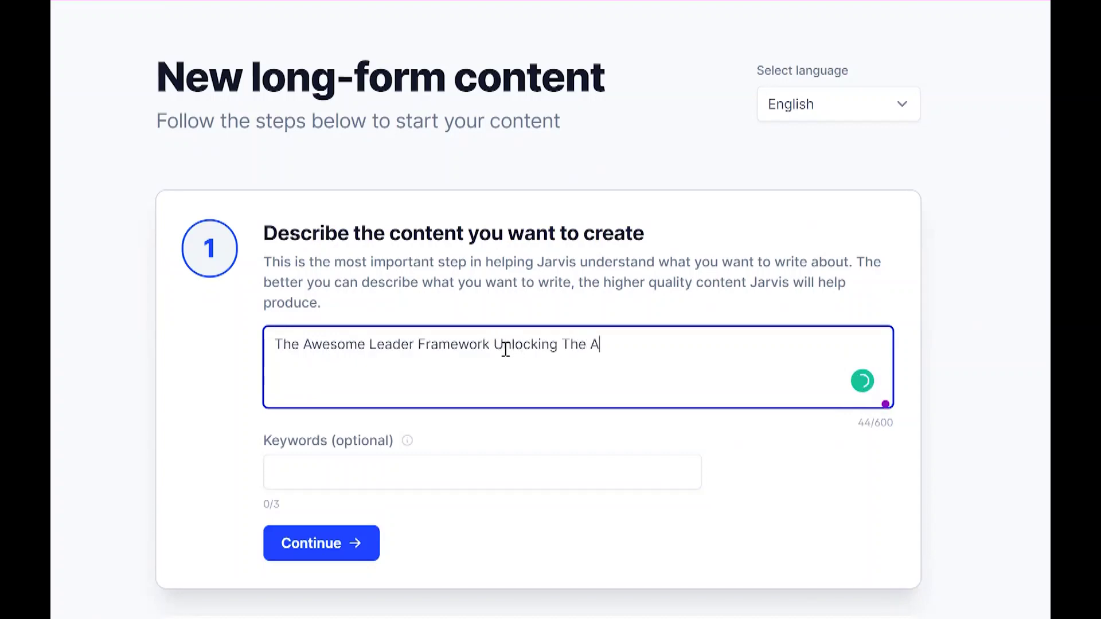
text(rt Science and C)
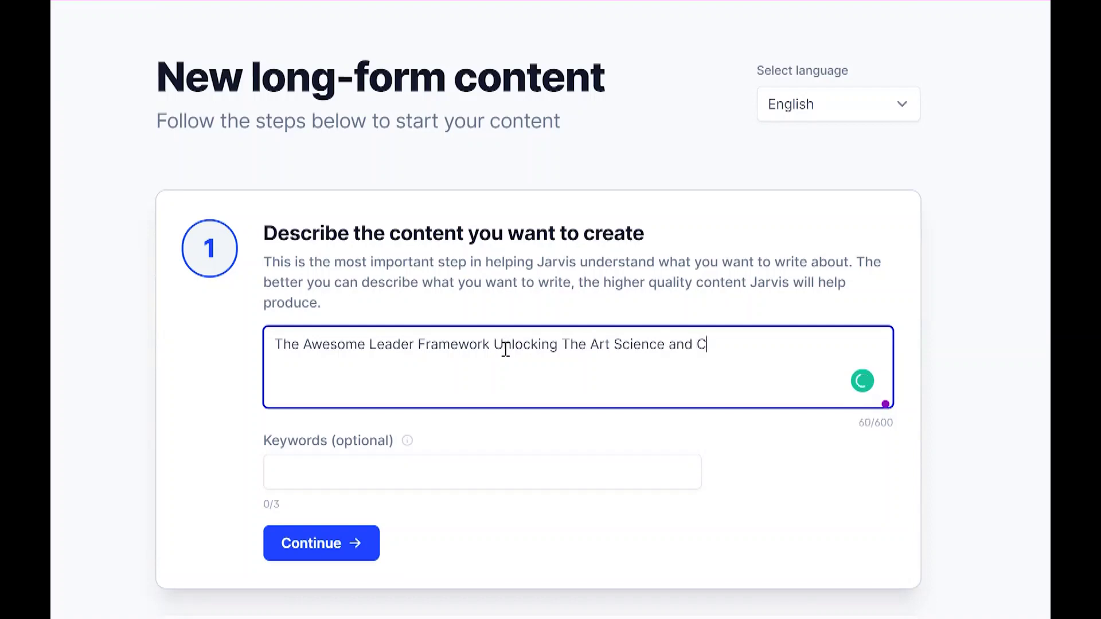
text(ommon Sends of )
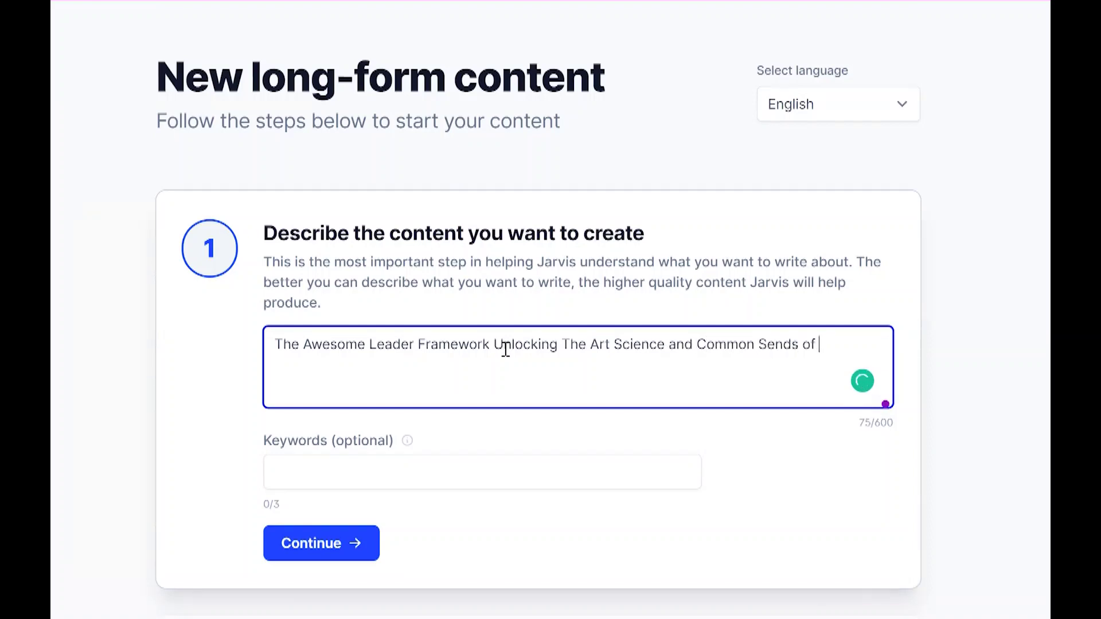
text(Leadership with)
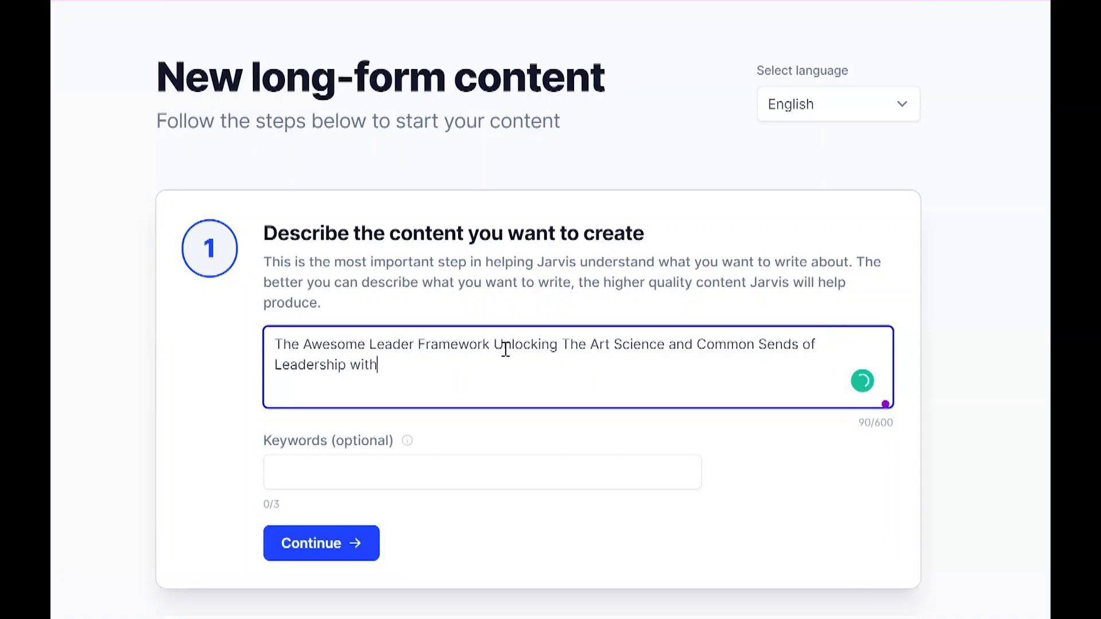
text(out Ever Being a Bo)
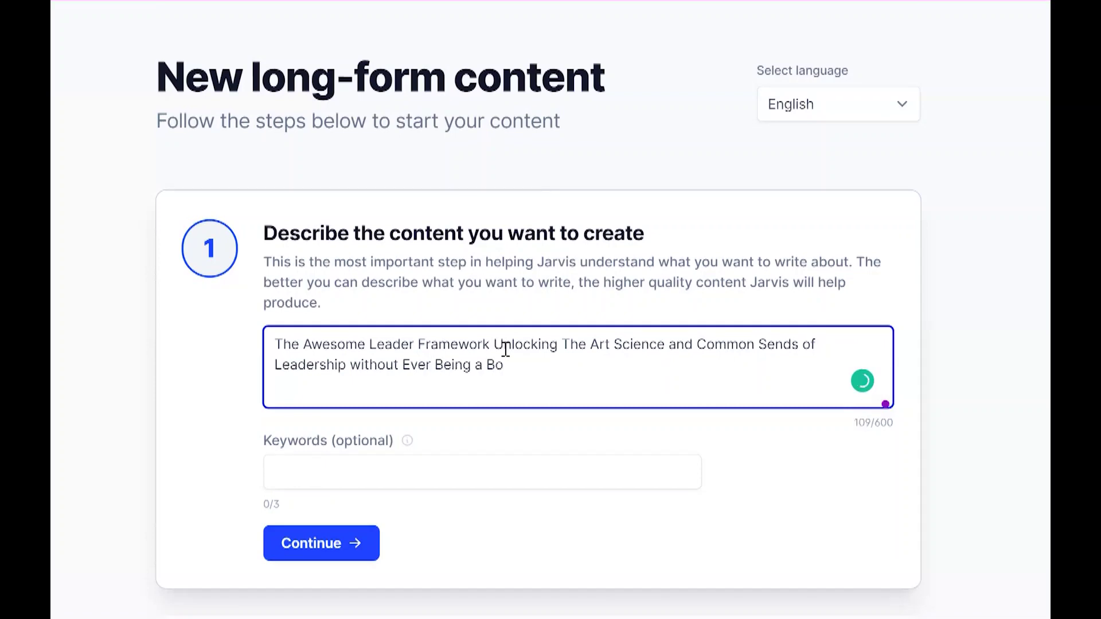
text(ssh)
key(BackSpace)
key(BackSpace)
key(BackSpace)
key(BackSpace)
key(BackSpace)
key(BackSpace)
key(BackSpace)
key(BackSpace)
key(BackSpace)
key(BackSpace)
key(BackSpace)
key(BackSpace)
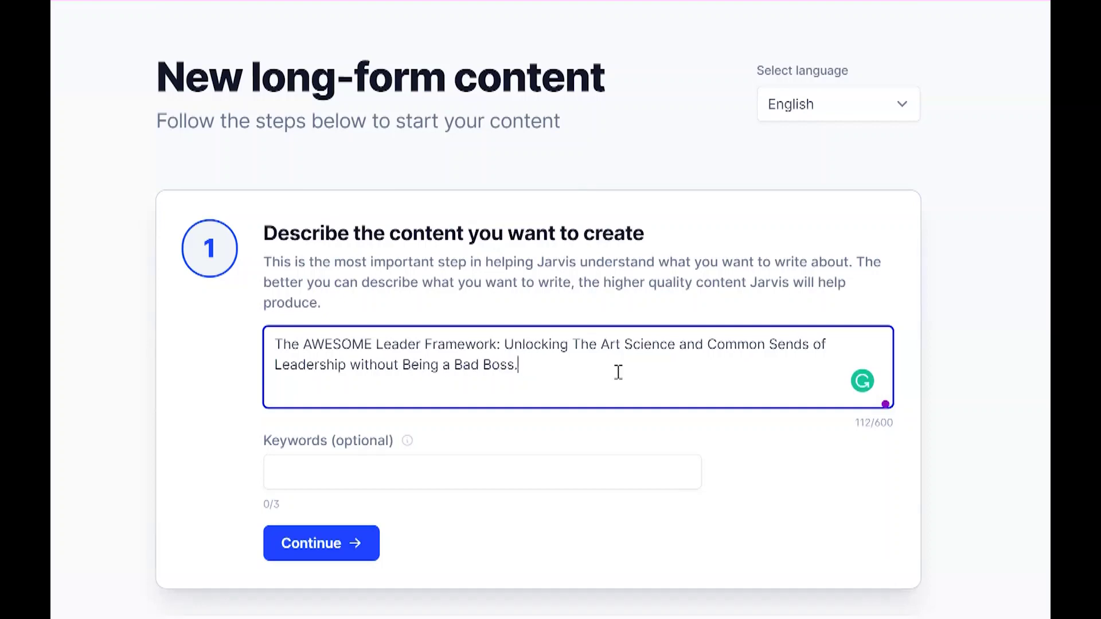
- Add the keyword "leadership skills" and continue to the title stage
click(486, 471)
text(leadership )
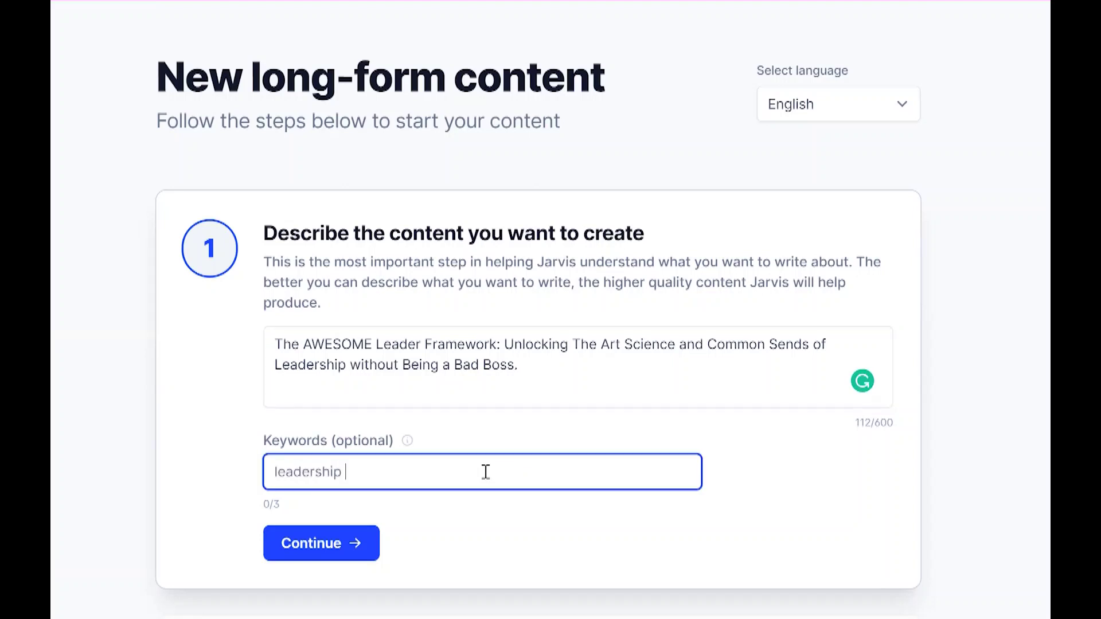
text(skills)
key(Return)
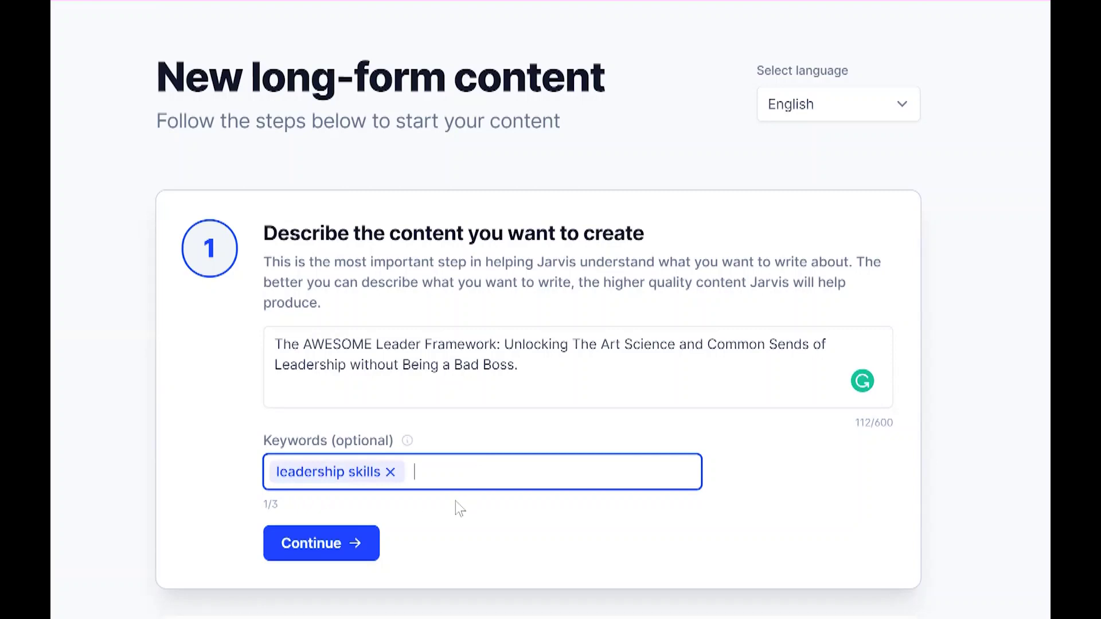
click(359, 542)
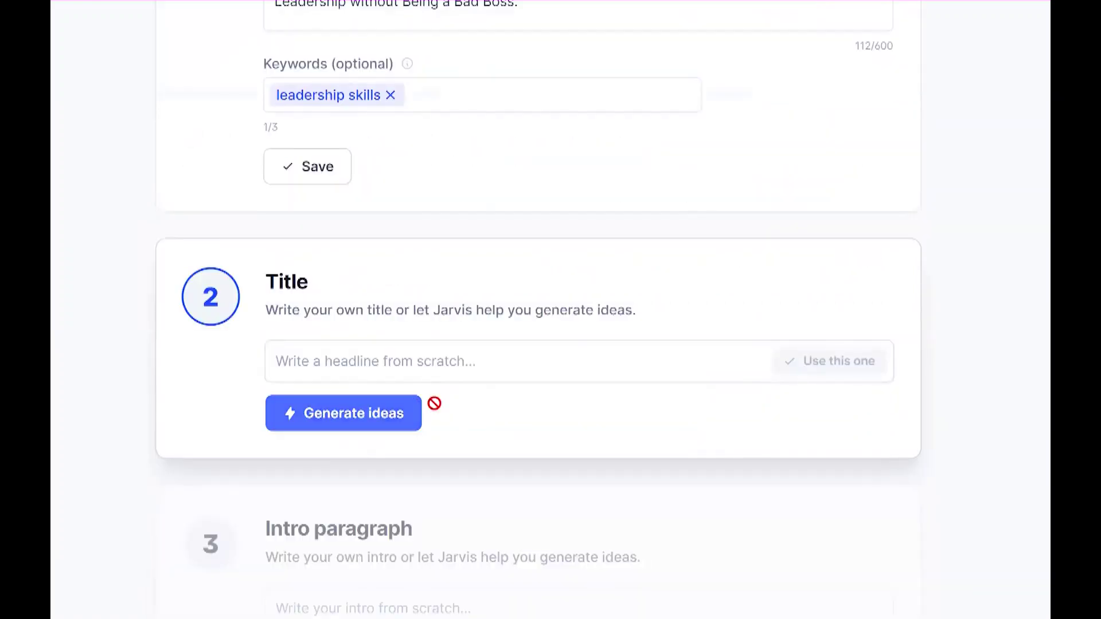
- Generate title ideas and use "Unlocking Leadership: The Art, Science, and Common Sense of Leaders without Being a Bad Boss"
click(417, 408)
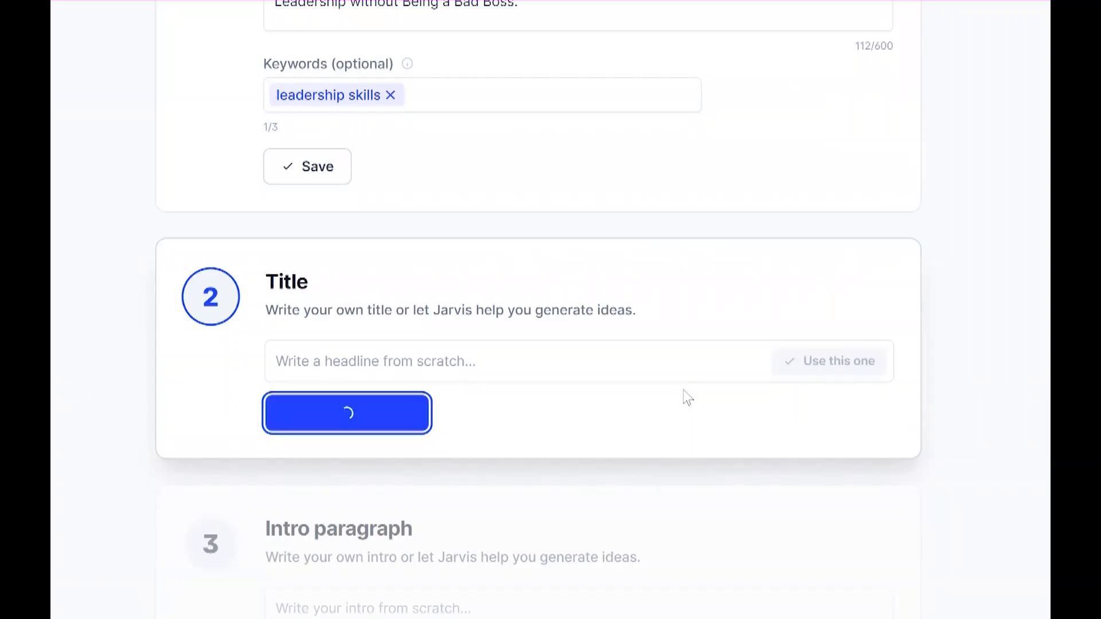
scroll(688, 398, down, 3)
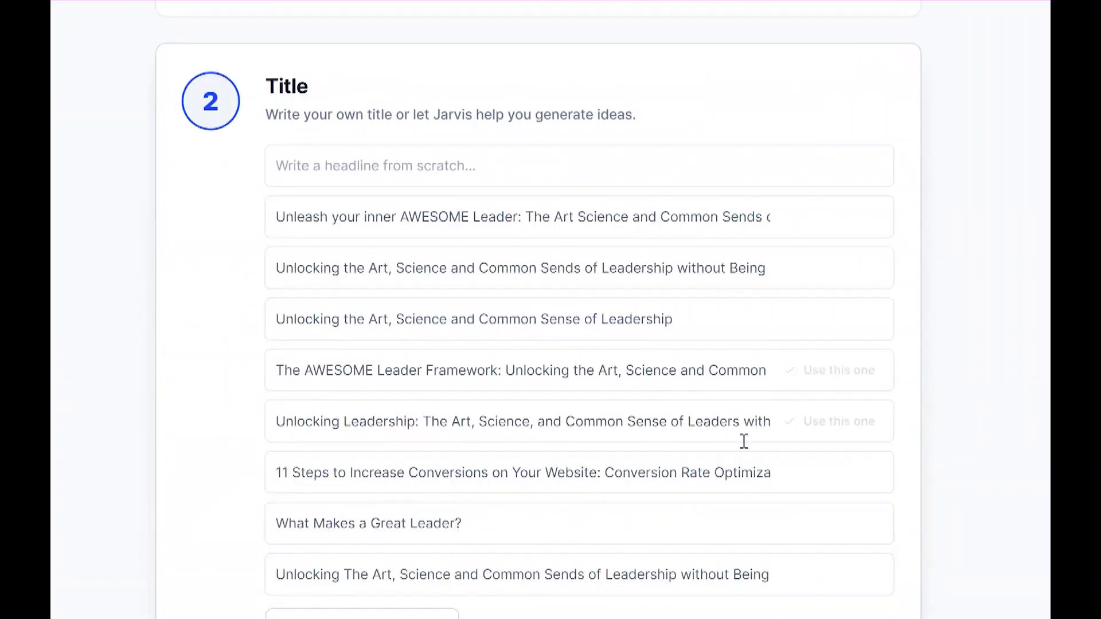
click(833, 439)
scroll(631, 458, down, 2)
- Generate intro paragraph ideas, use the one beginning "Leadership is an art that can be learned!", and open the editor
click(405, 462)
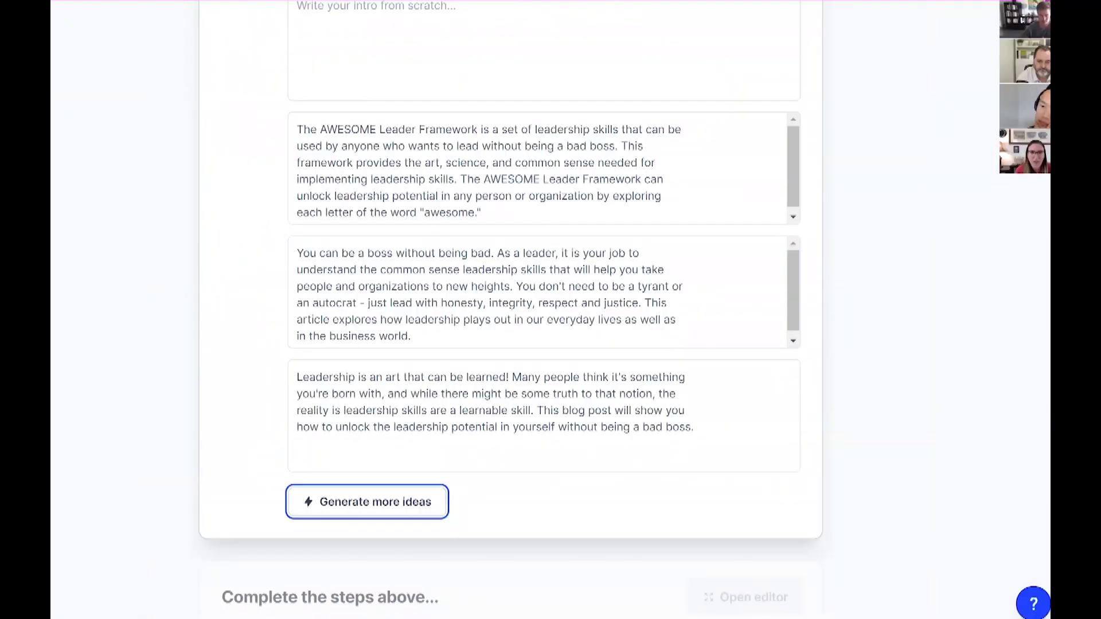
mouse_move(753, 392)
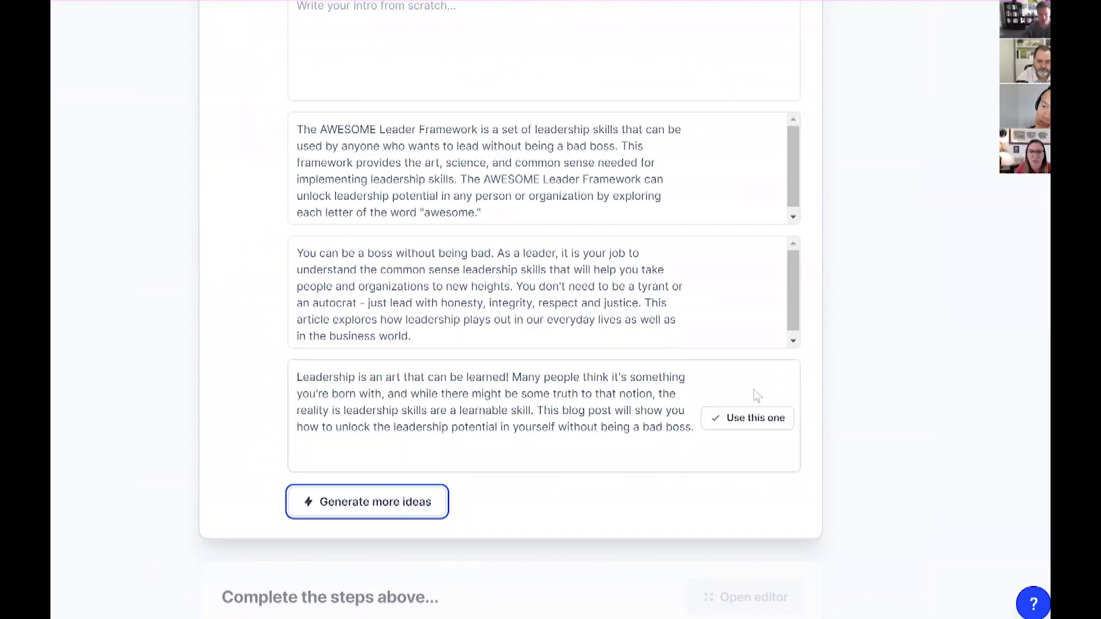
click(723, 423)
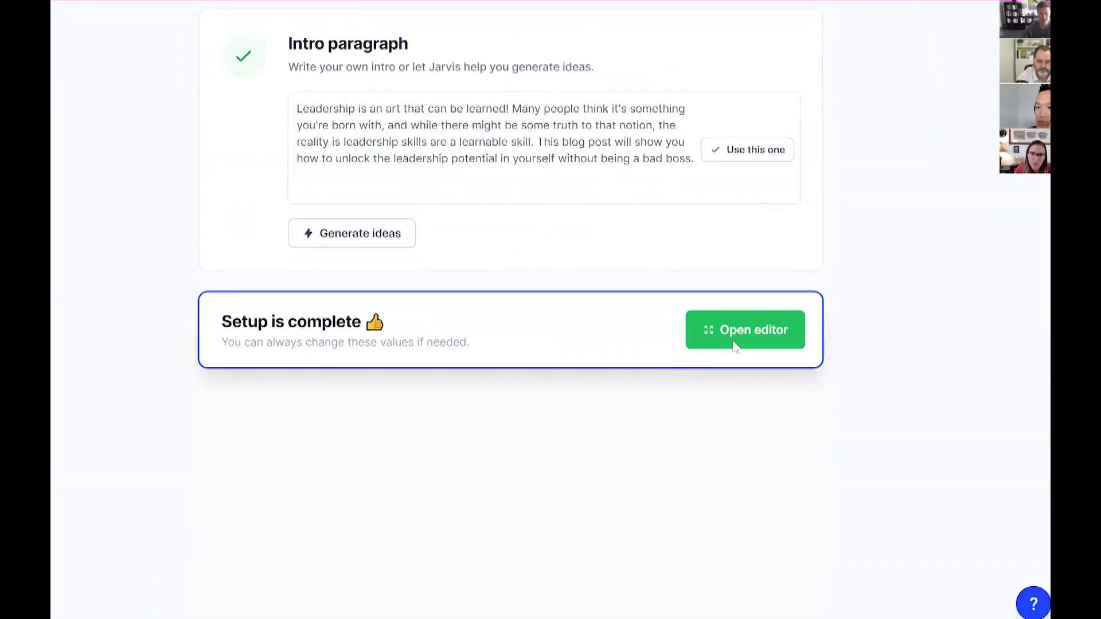
click(788, 312)
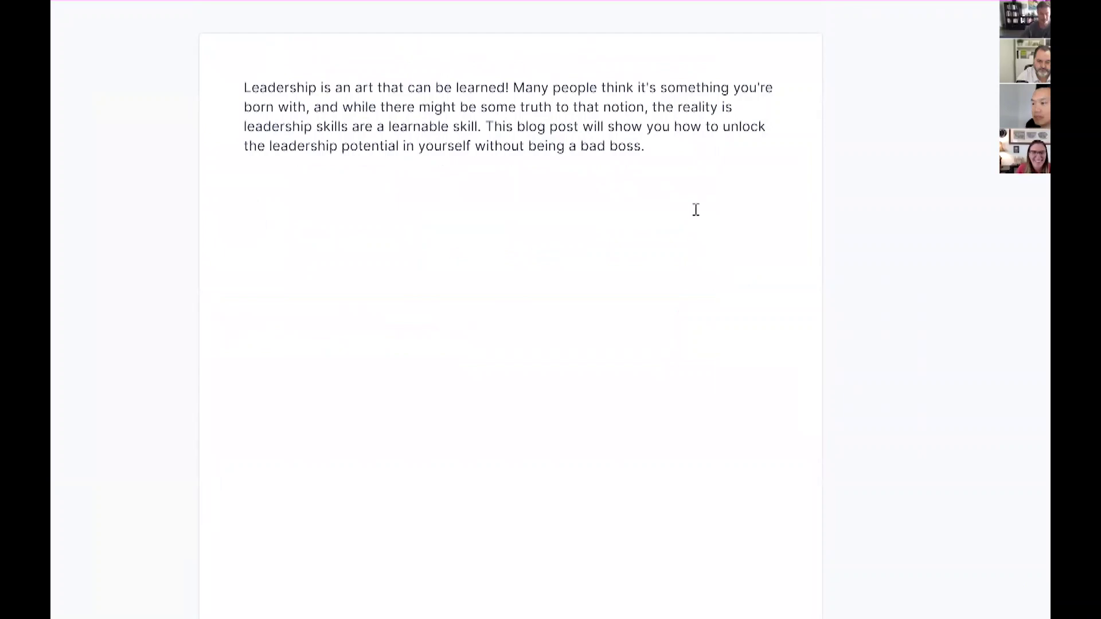
- Add an "A.W.E.S.O.M.E . Leaders" line below the intro and compose a bullet list of leader traits, ending the last with "without dampening"
click(688, 170)
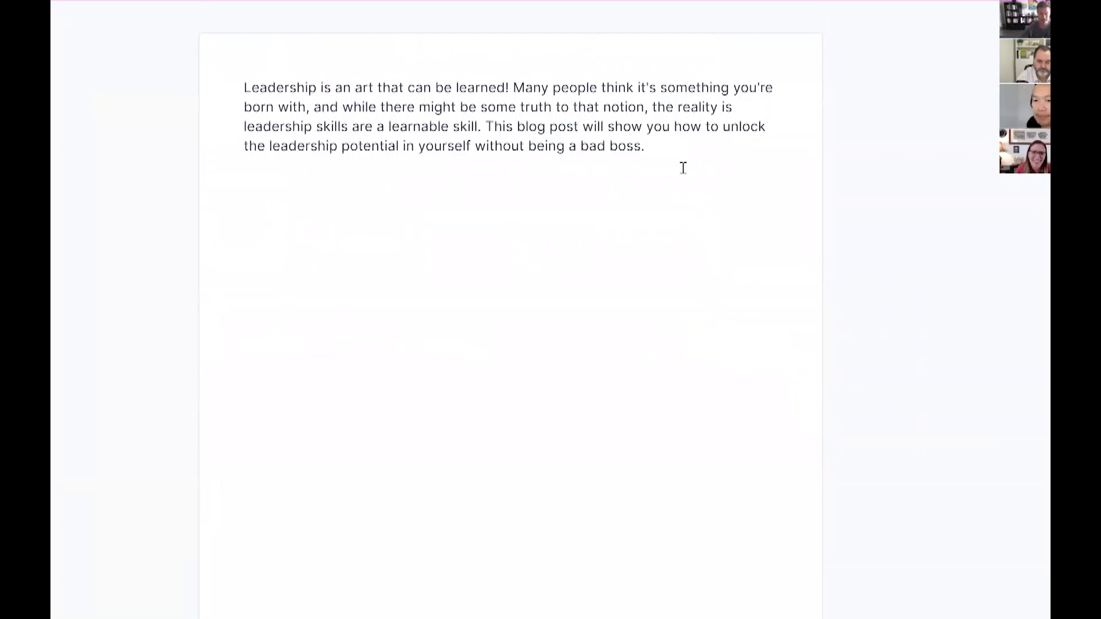
key(Return)
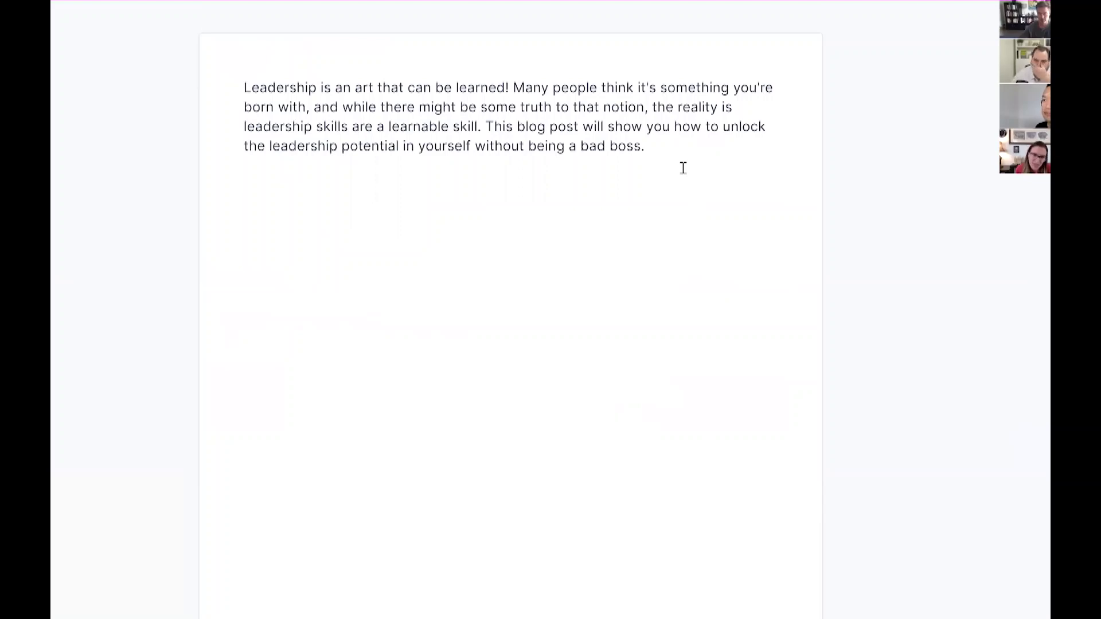
text(A.W.E.)
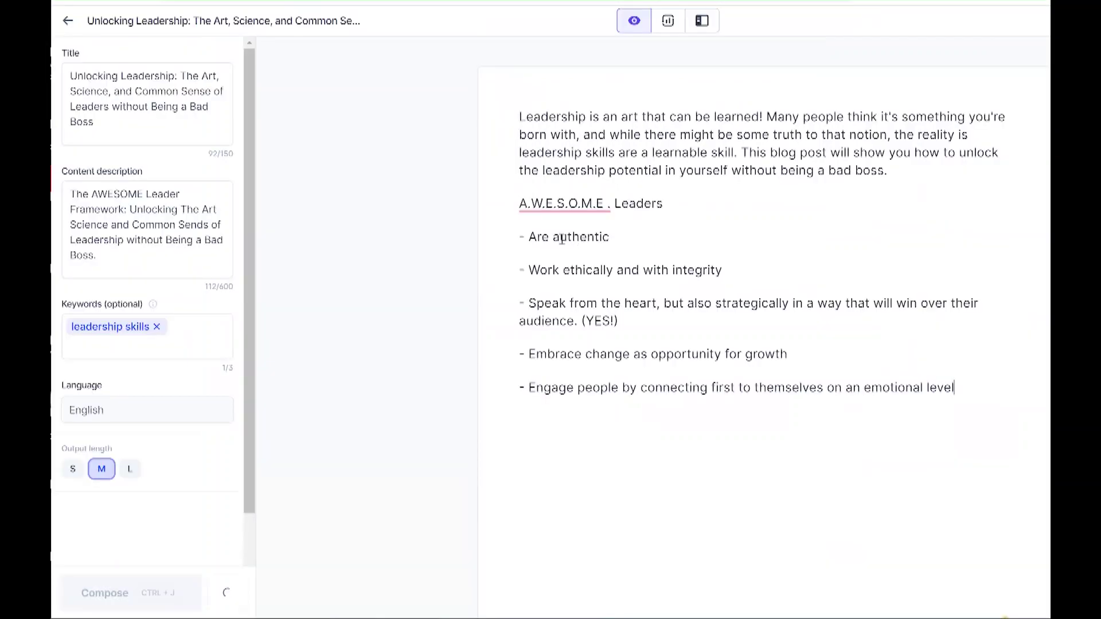
text(dampening)
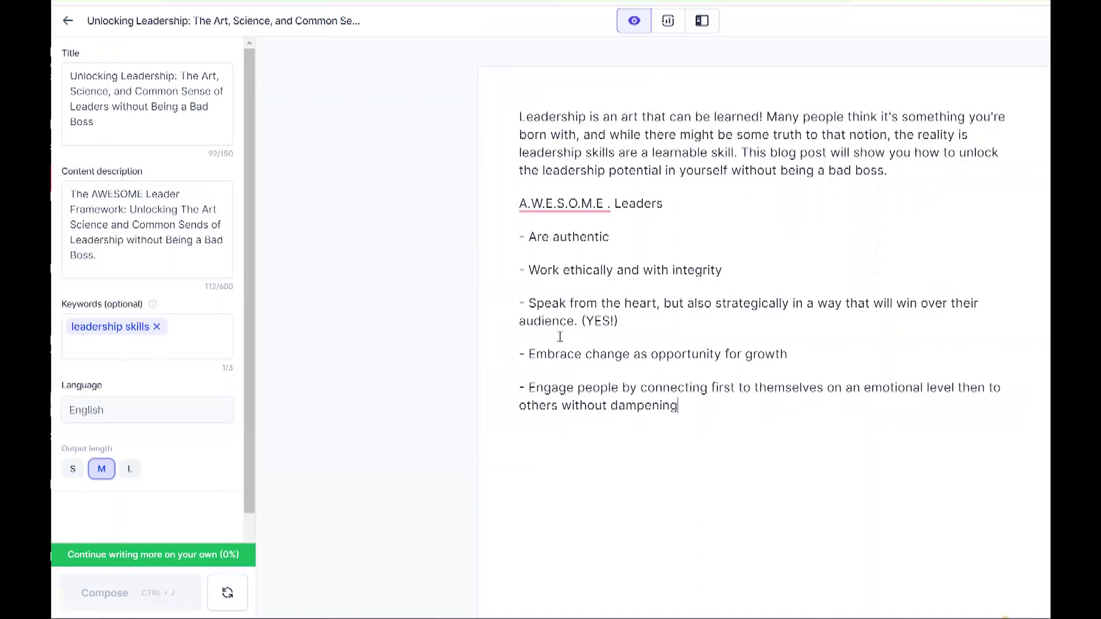
key(Return)
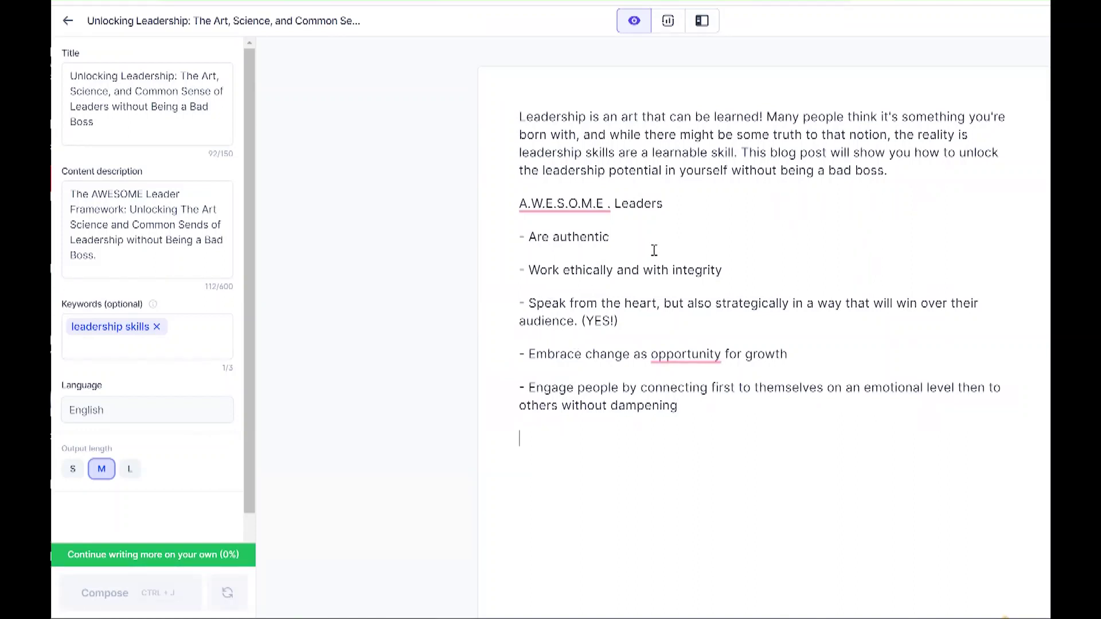
drag(637, 240, 518, 237)
key(ctrl+c)
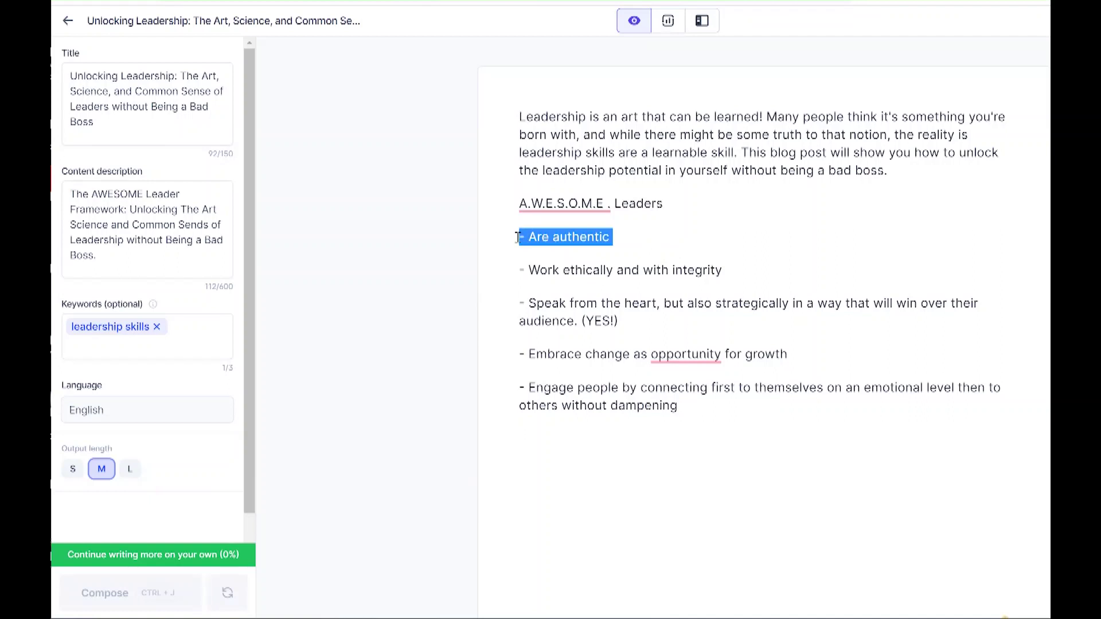
click(642, 236)
key(ctrl+v)
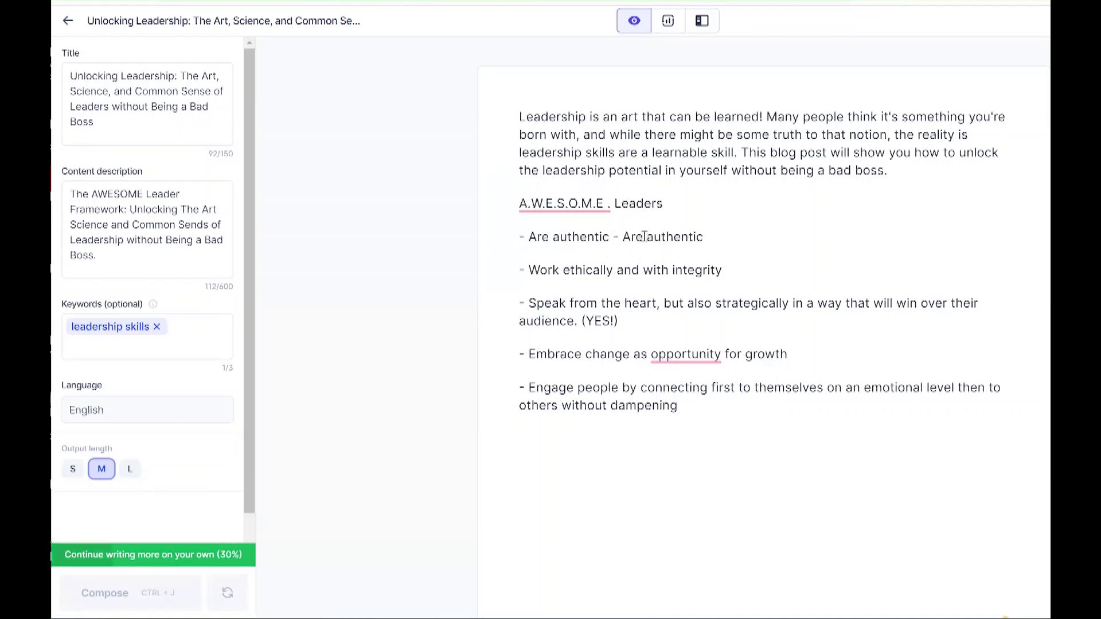
key(ctrl+z)
- Copy the "A.W.E.S.O.M.E . Leaders" heading with its "Are authentic" bullet and paste both into the Sentence Expander template's input sentence
drag(614, 237, 513, 205)
key(ctrl+c)
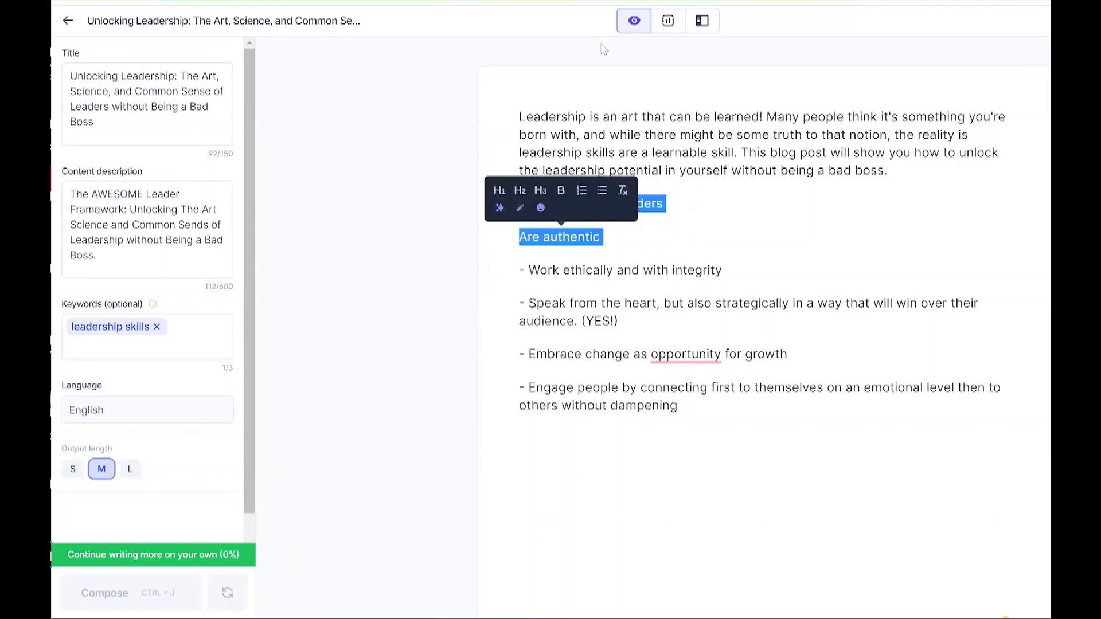
click(706, 20)
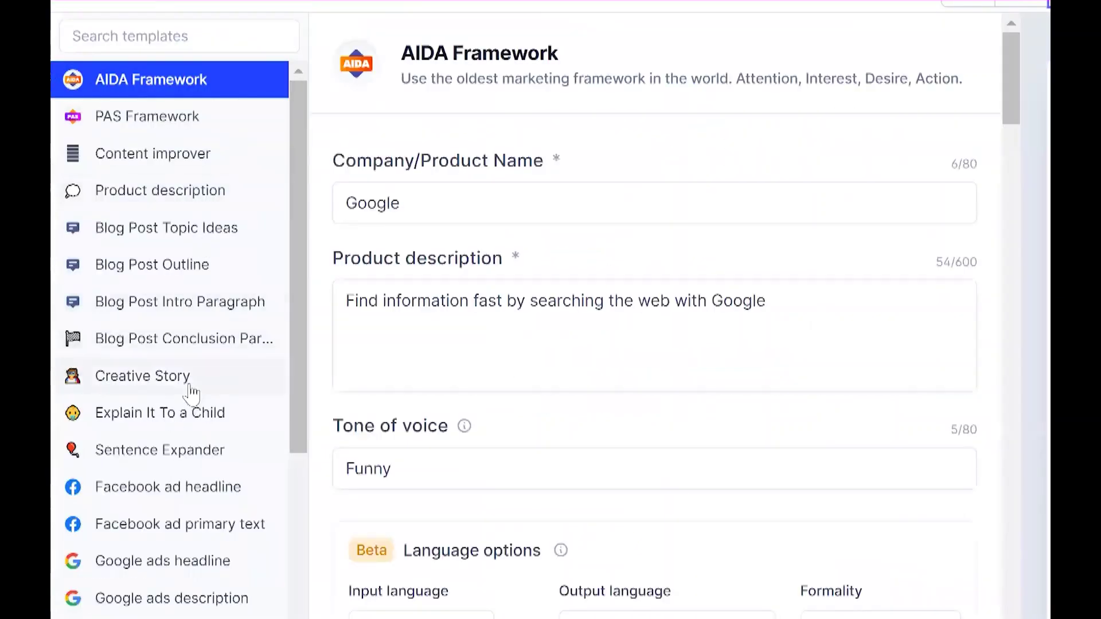
click(176, 451)
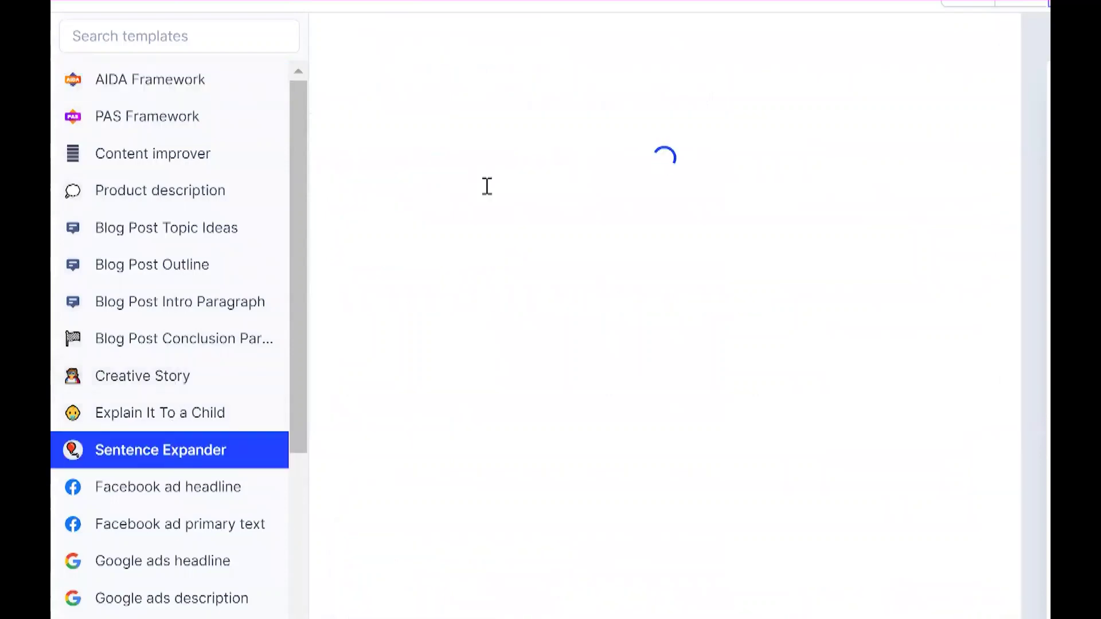
triple_click(559, 214)
key(ctrl+v)
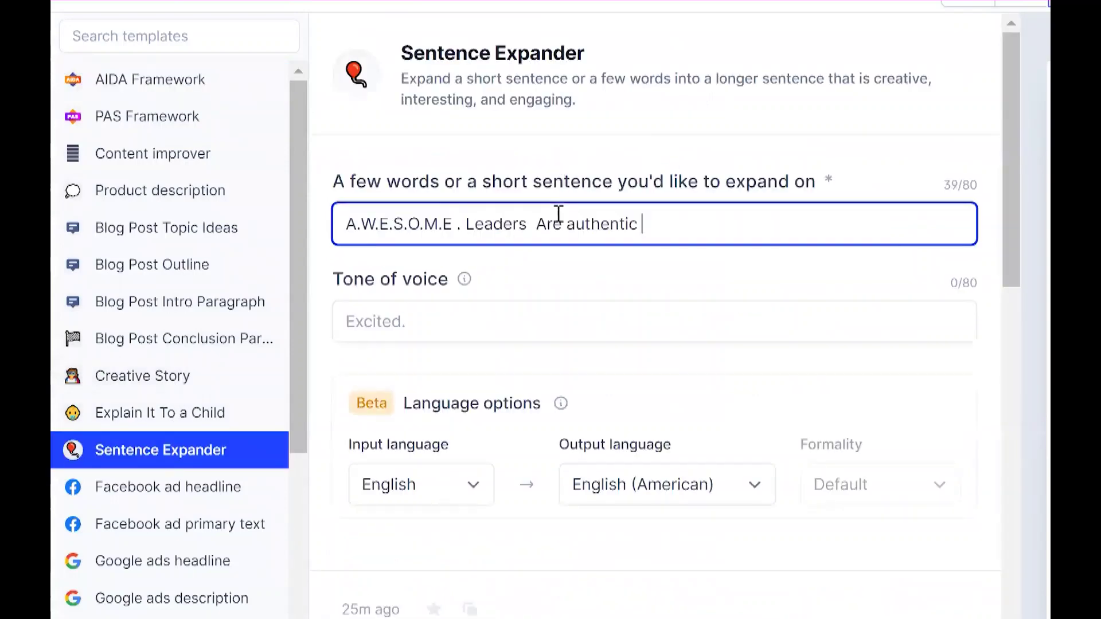
- Replace the dotted acronym in the Sentence Expander input with "awesome", giving "awesome Leaders Are authentic"
click(459, 225)
key(BackSpace)
key(BackSpace)
key(BackSpace)
key(BackSpace)
key(BackSpace)
key(BackSpace)
key(BackSpace)
key(BackSpace)
key(BackSpace)
key(BackSpace)
key(BackSpace)
key(BackSpace)
key(BackSpace)
key(BackSpace)
key(BackSpace)
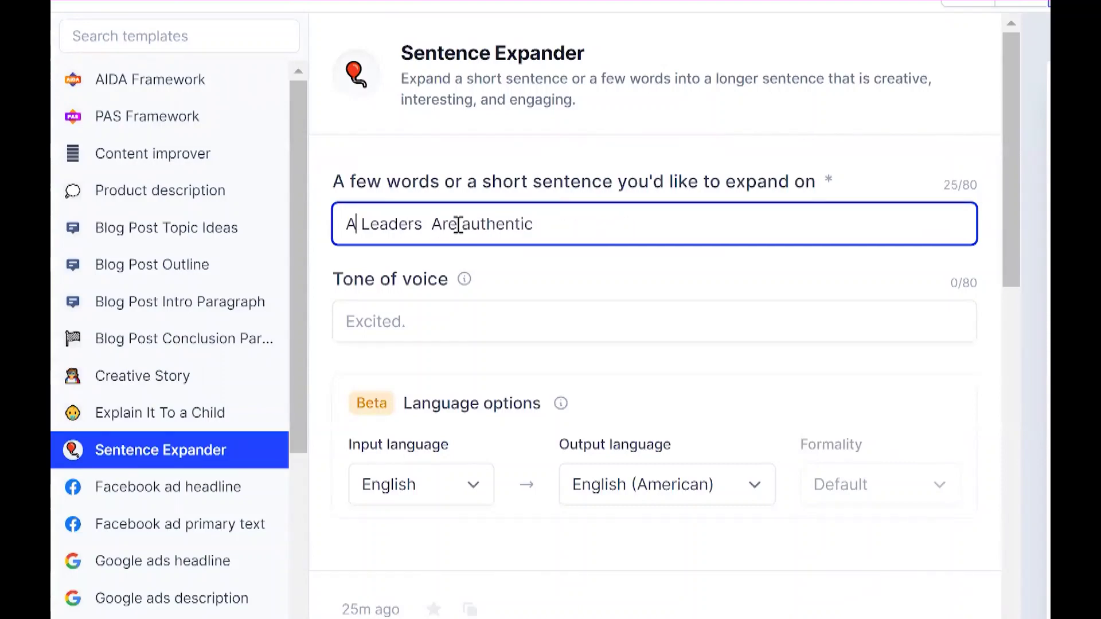
text(awesome)
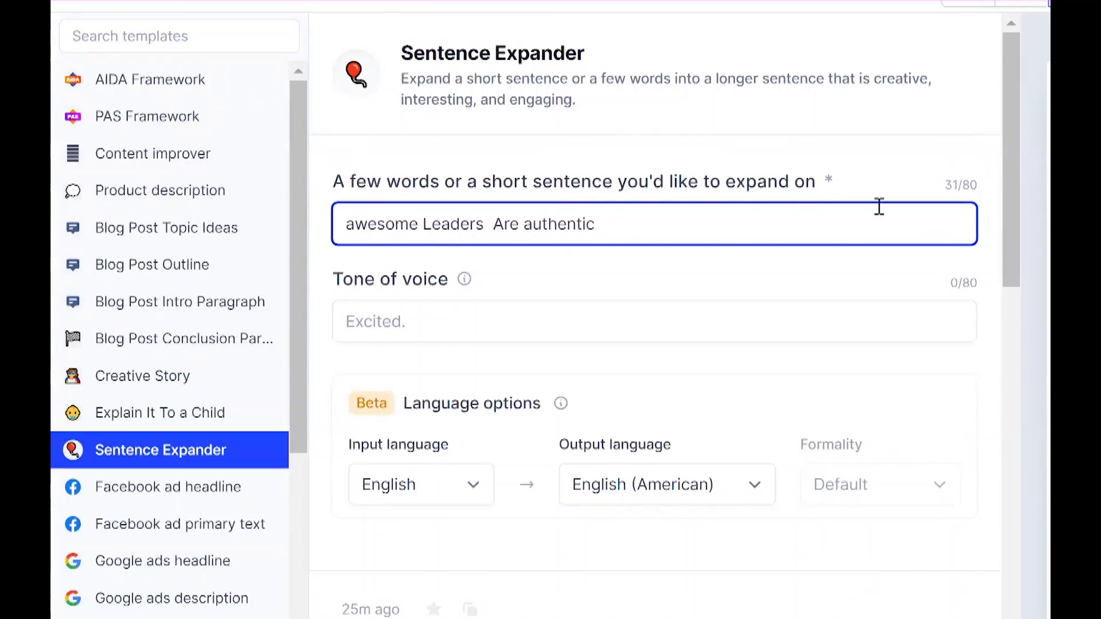
- Generate expansions of the awesome leaders sentence and copy the result beginning "Leaders are responsible for the people they lead."
click(689, 231)
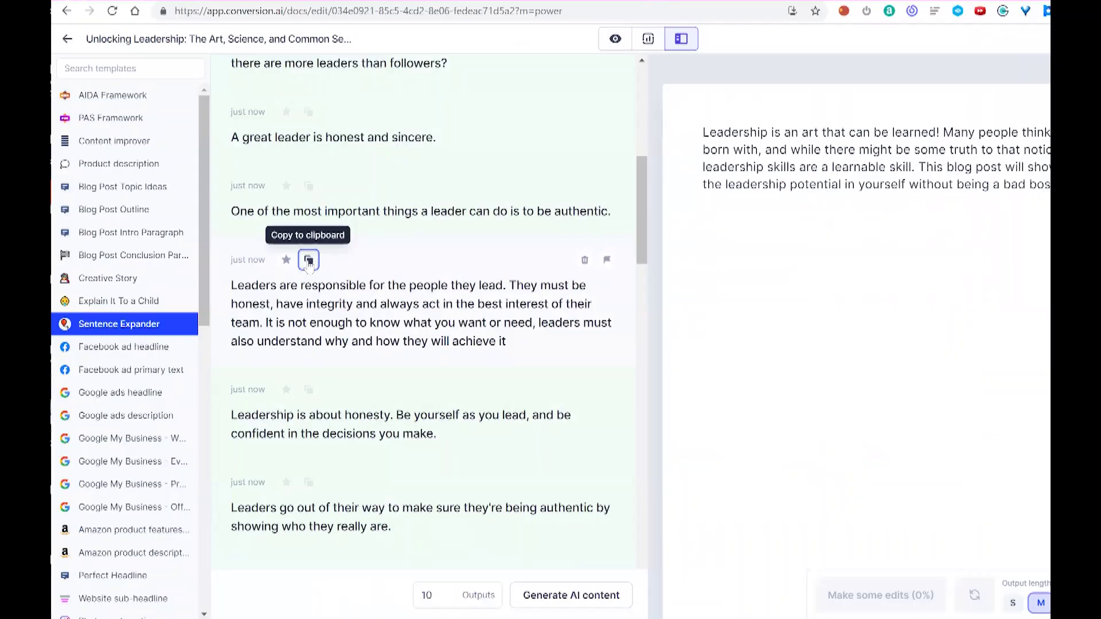
click(308, 260)
right_click(1048, 234)
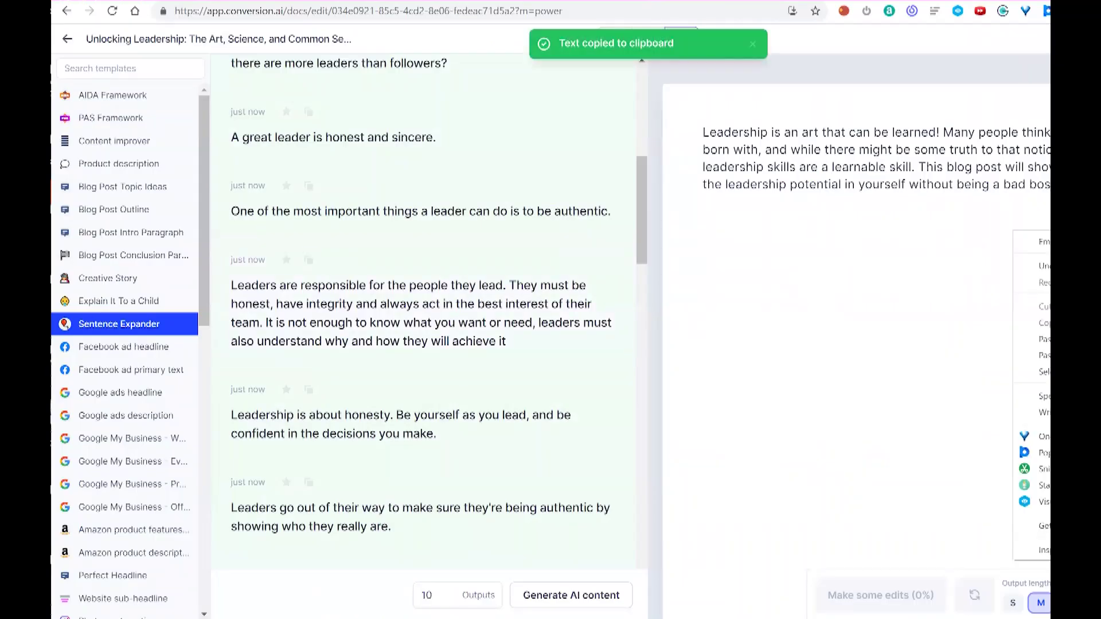
key(Escape)
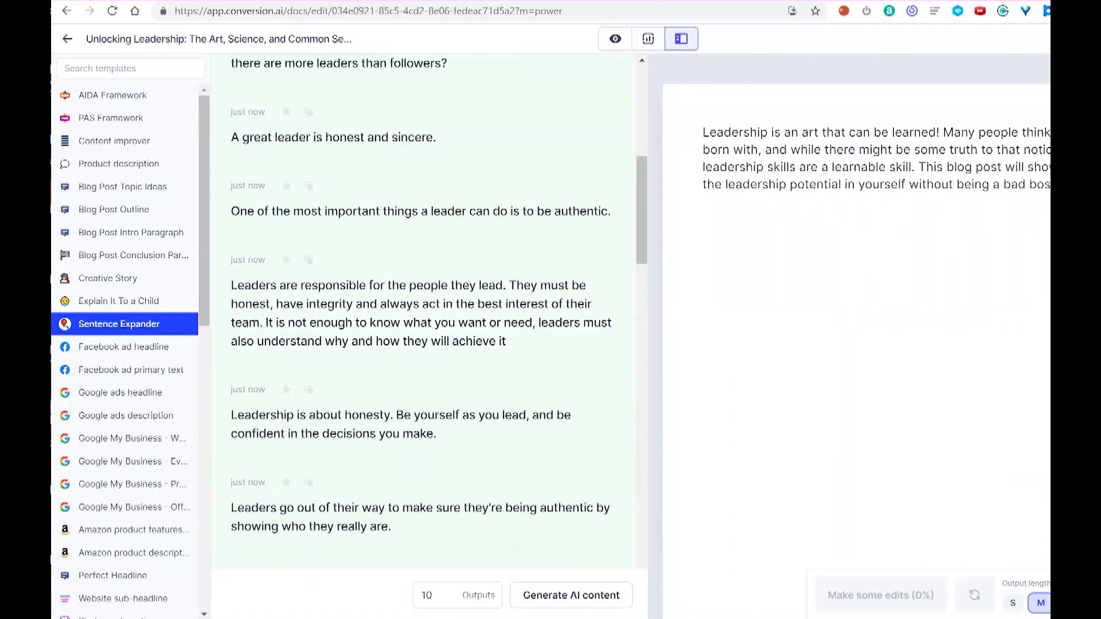
key(ctrl+a)
key(BackSpace)
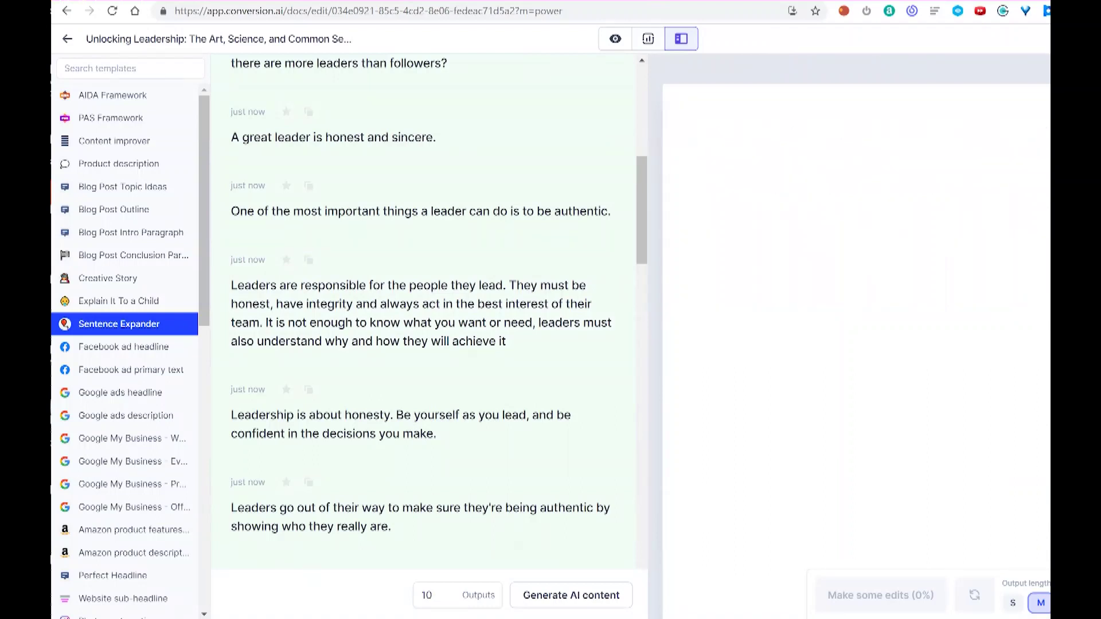
key(ctrl+z)
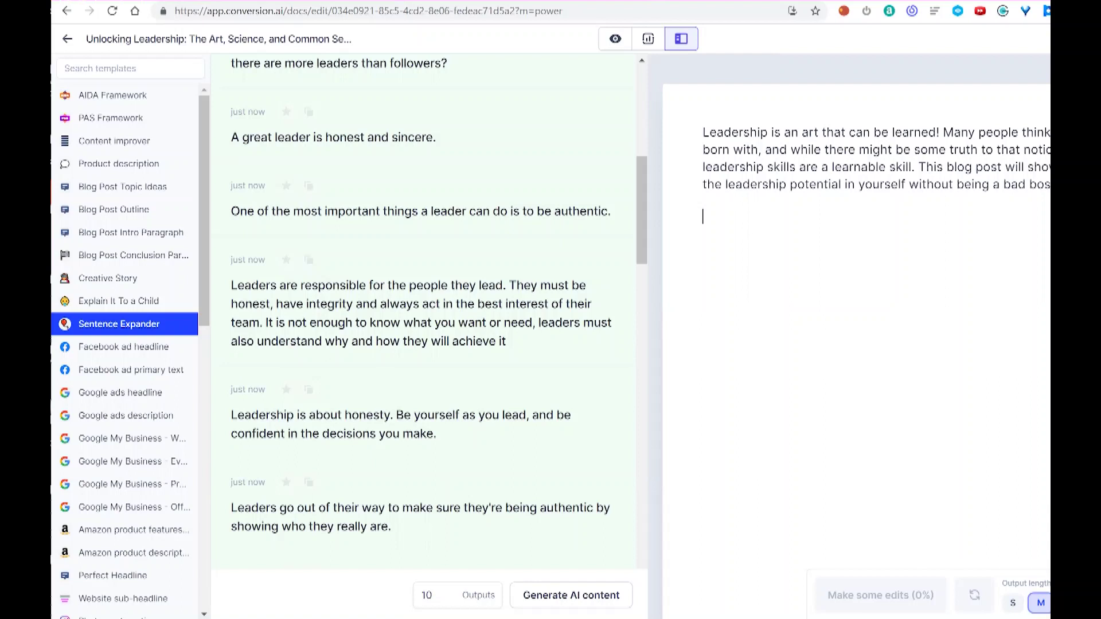
- Paste the copied expansion beginning "Leaders are responsible for the people they lead." below the intro paragraph
key(ctrl+v)
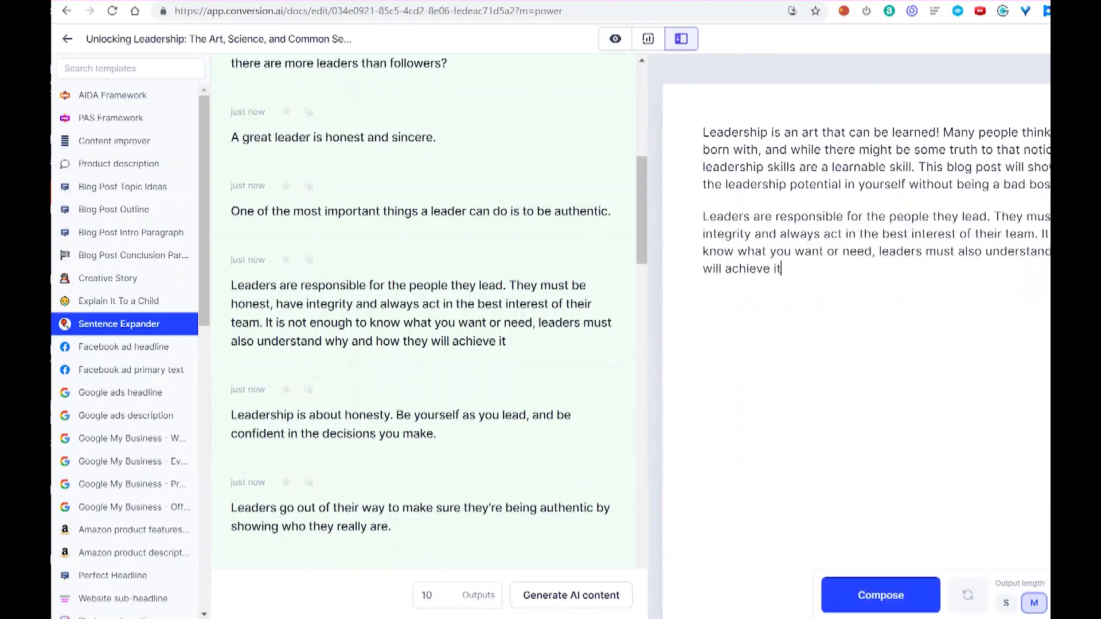
key(ctrl+a)
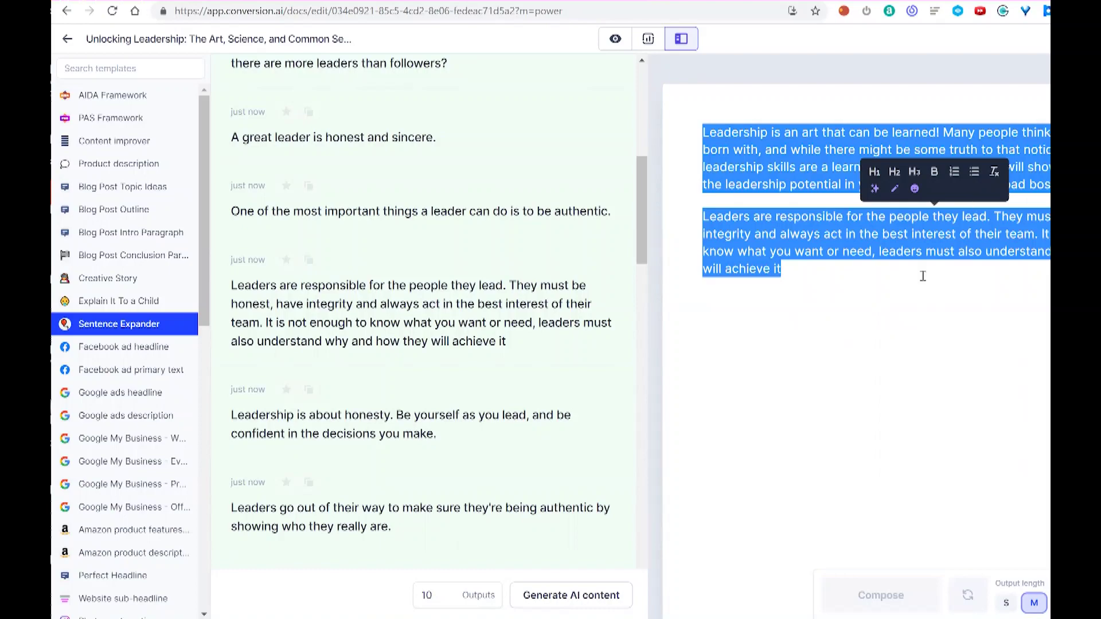
click(828, 274)
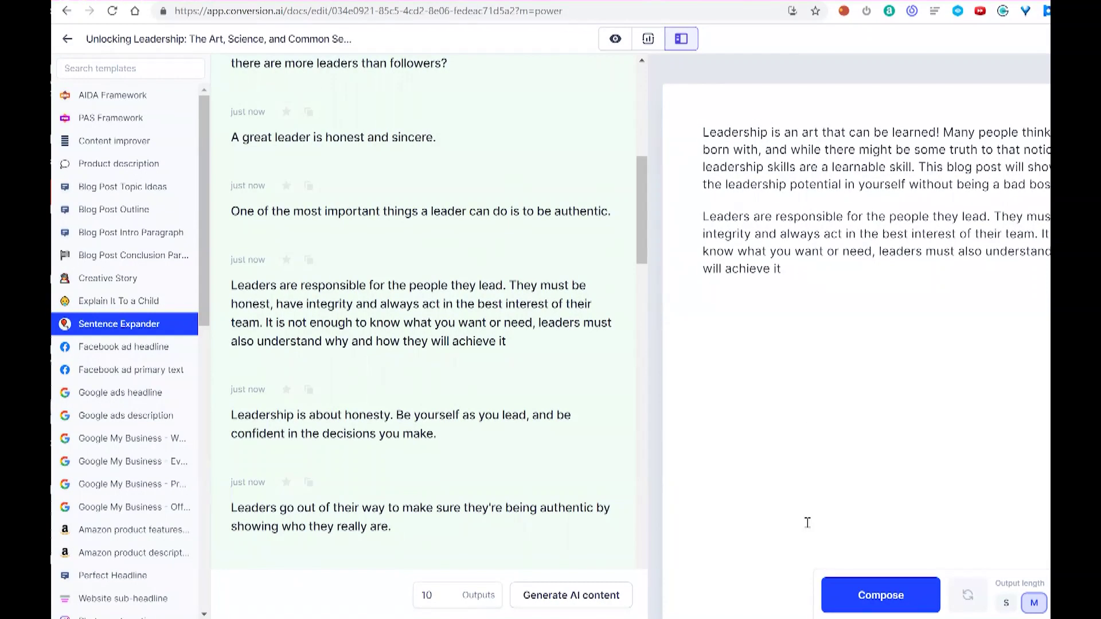
- Switch the leadership document from power mode to the focus view with its title, content description and keyword inputs
key(super+j)
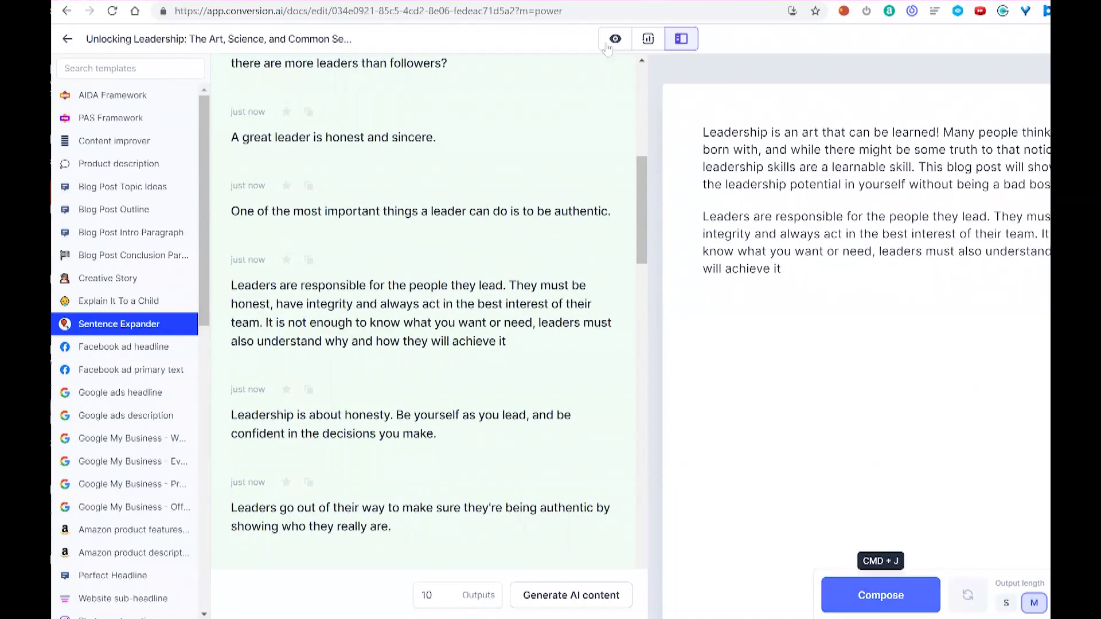
key(super+shift+f)
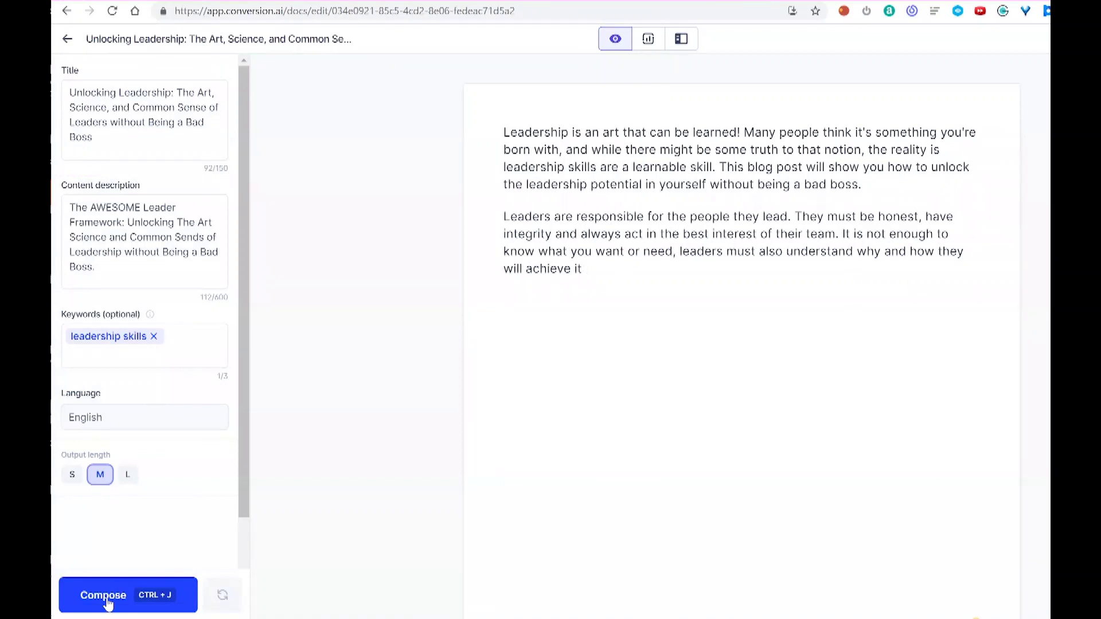
key(ctrl+j)
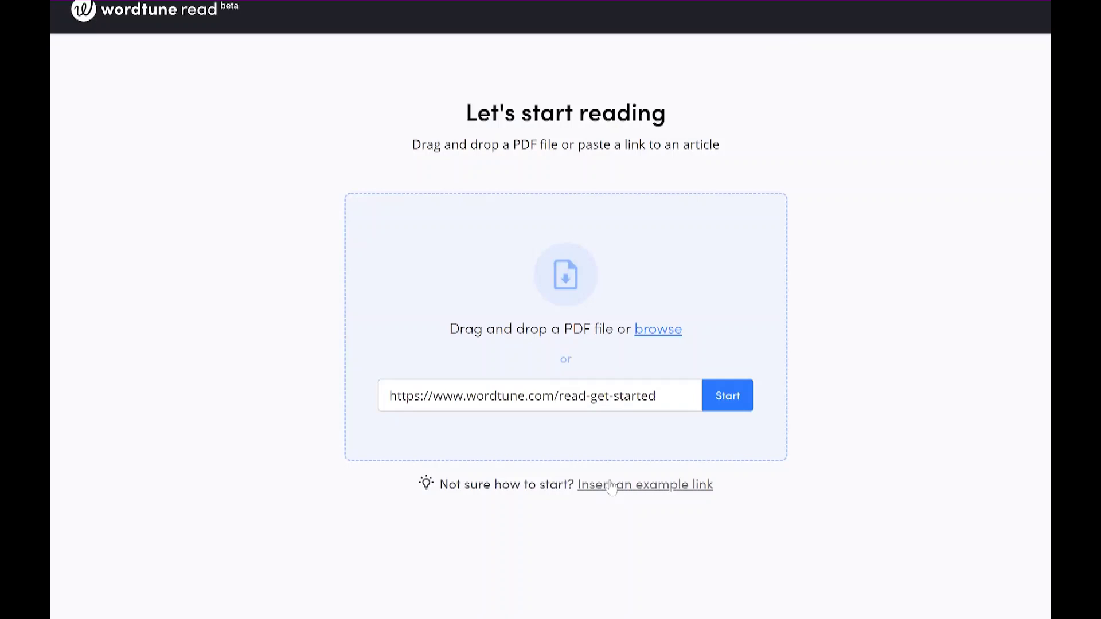
click(733, 398)
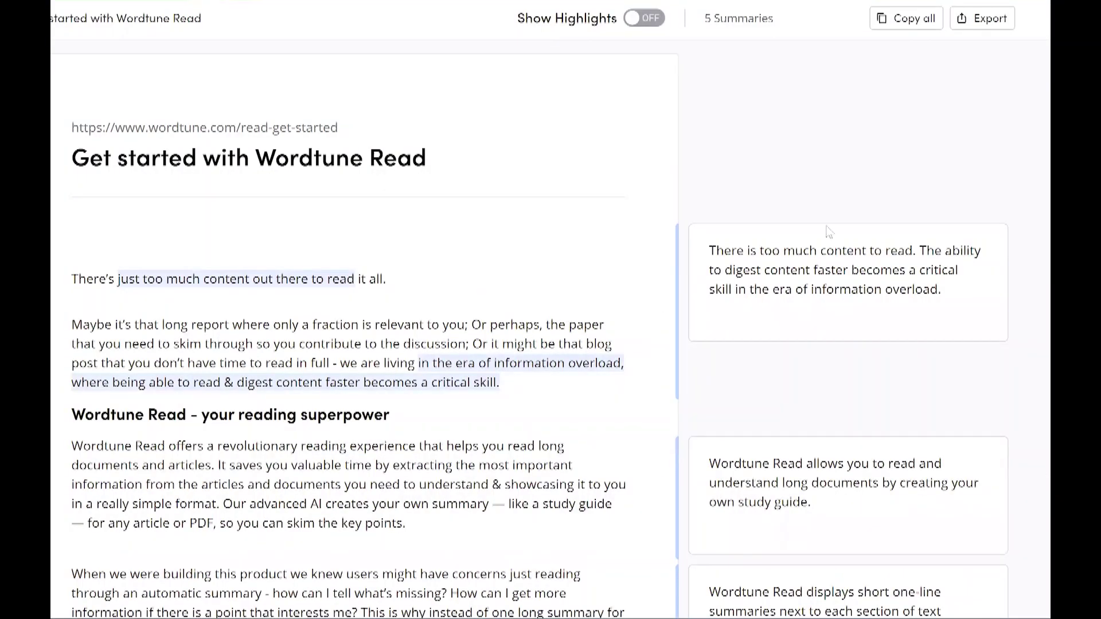
mouse_move(828, 232)
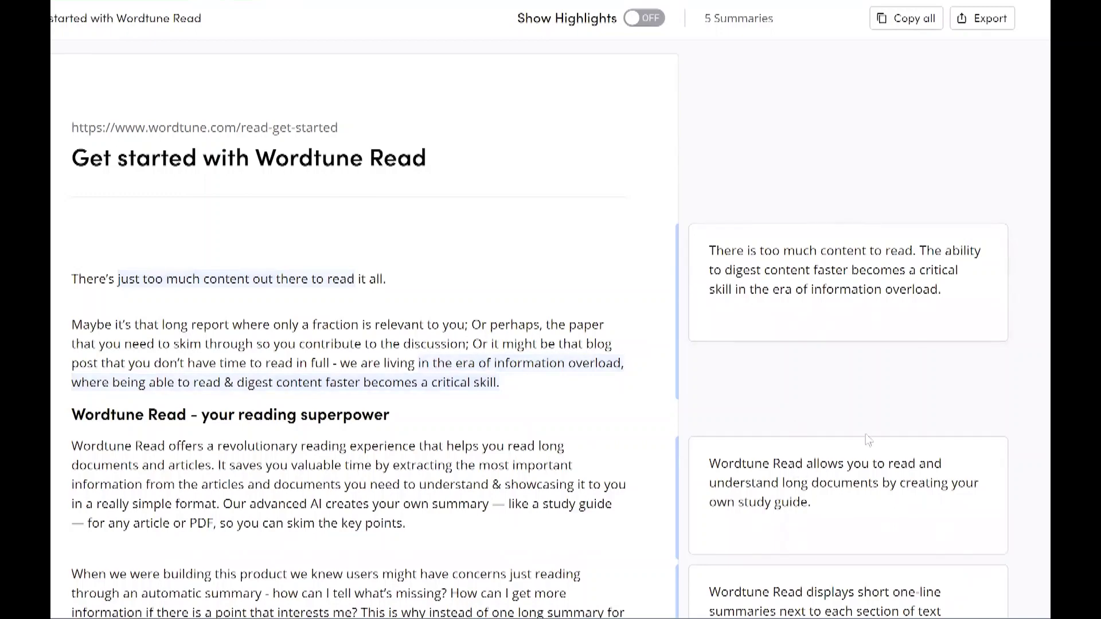
right_click(845, 416)
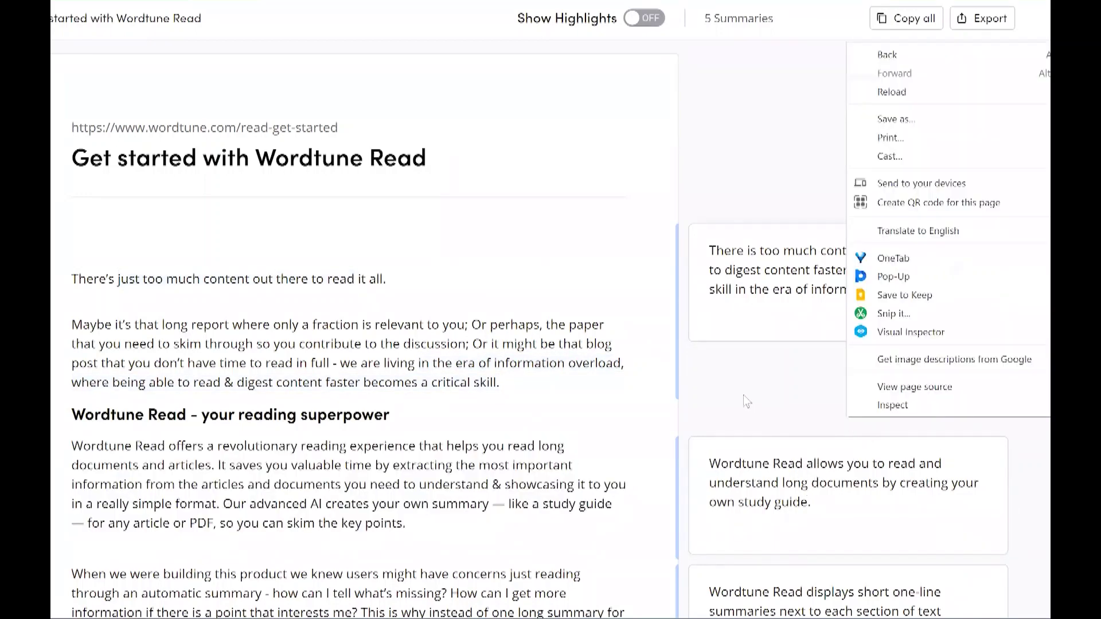
click(752, 421)
mouse_move(794, 481)
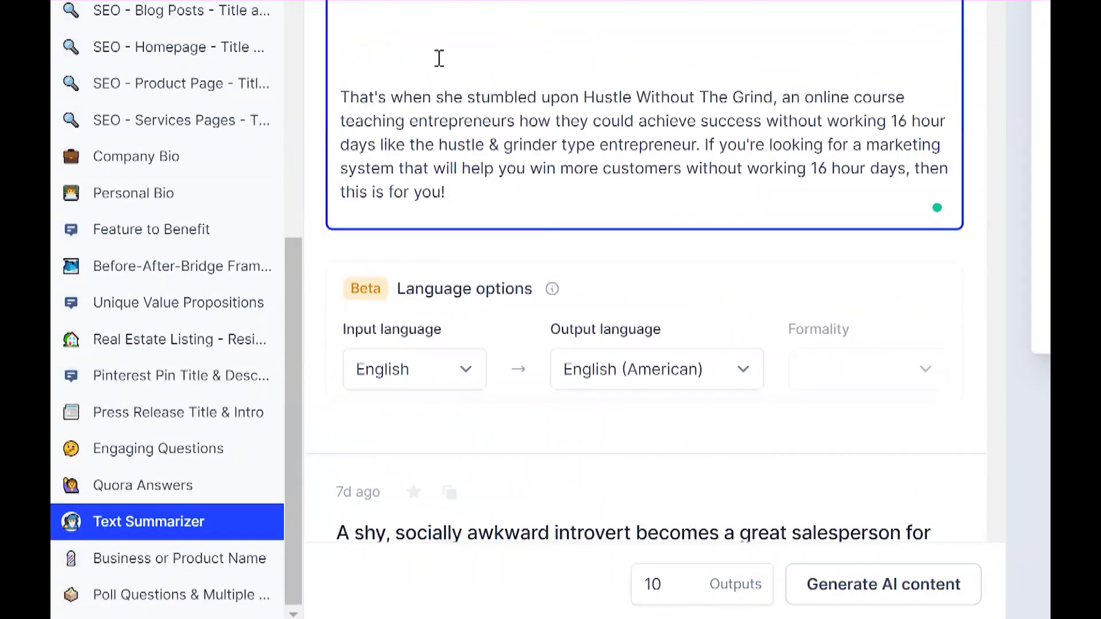
- Remove the extra blank lines between the paragraphs in the Text Summarizer input and generate 10 summaries of the text
scroll(439, 57, down, 1)
key(BackSpace)
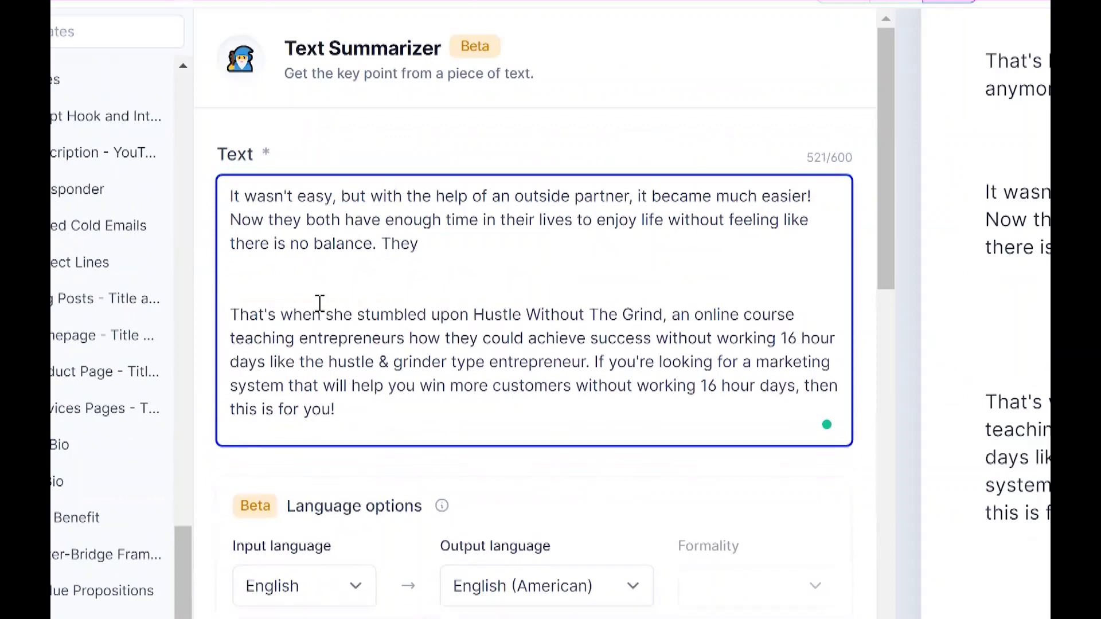
key(Delete)
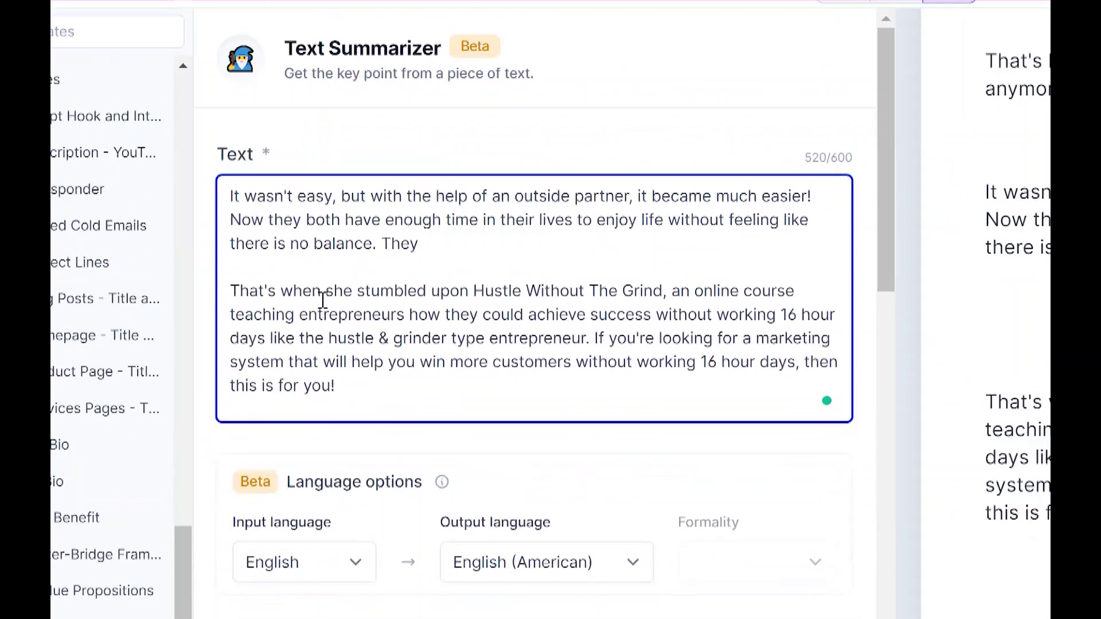
click(772, 479)
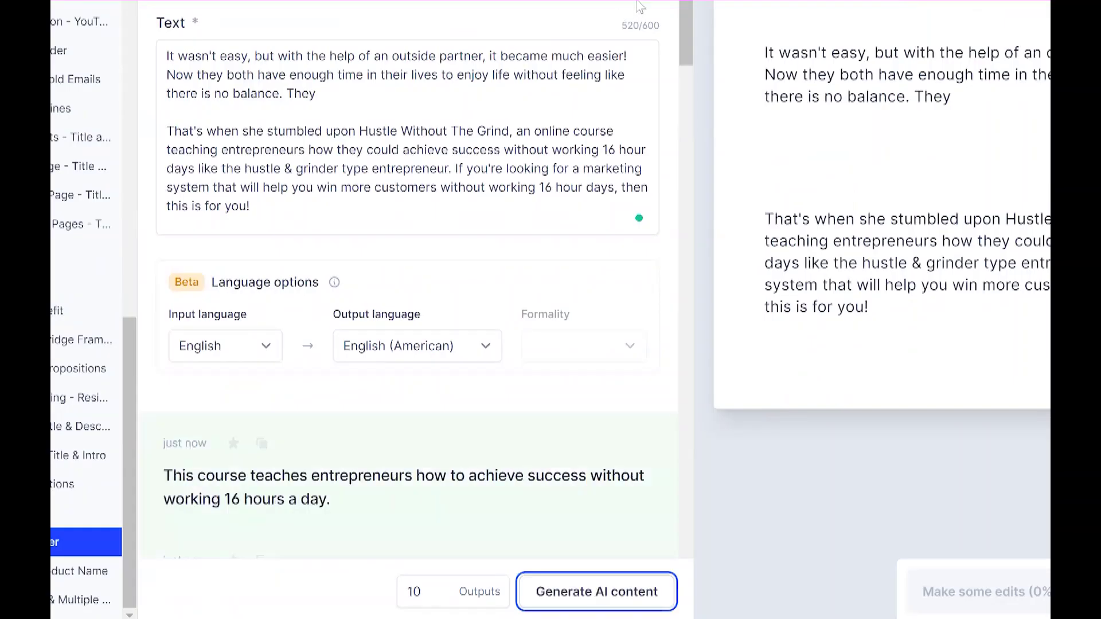
scroll(684, 59, down, 3)
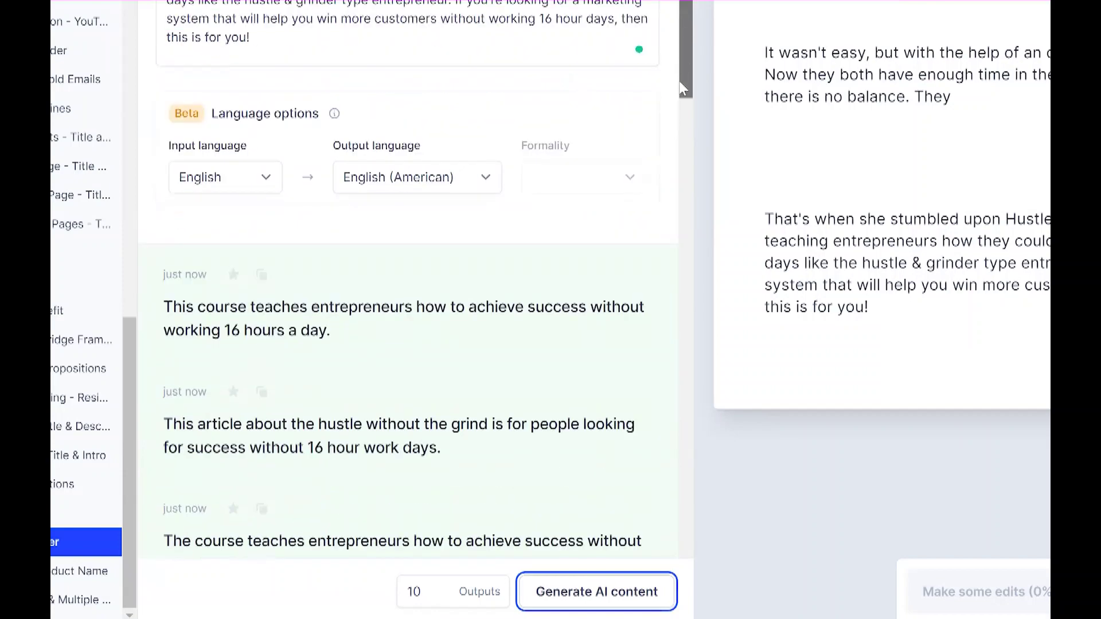
scroll(680, 97, down, 3)
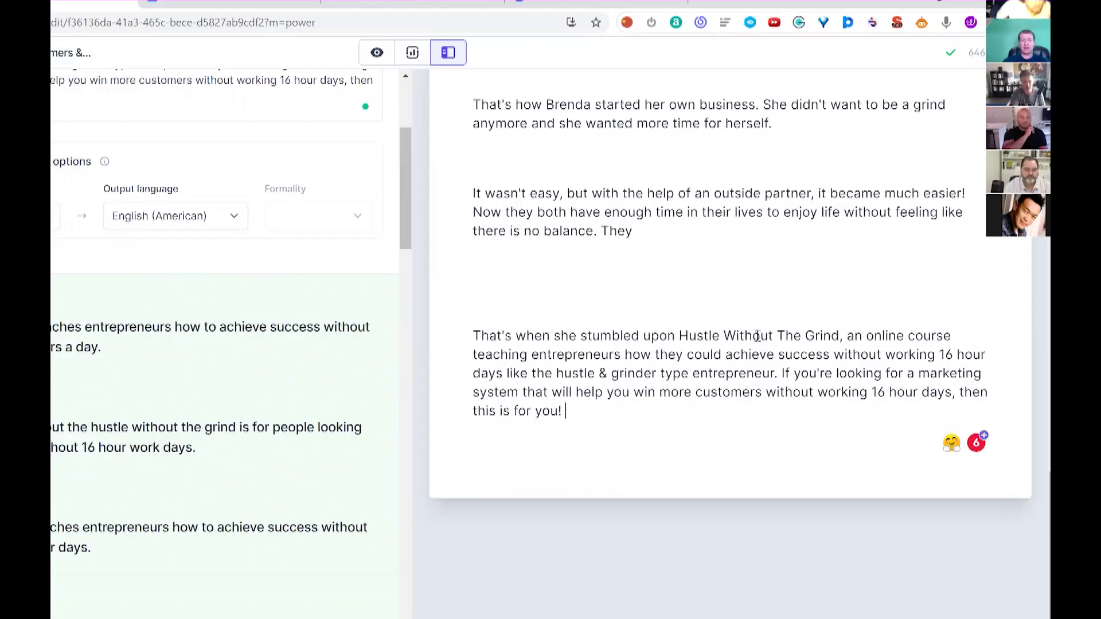
- Re-phrase the document's last sentence, "If you're looking for a marketing system", and accept the version ending "without working 16 hours a day."
right_click(774, 361)
right_click(754, 382)
click(725, 413)
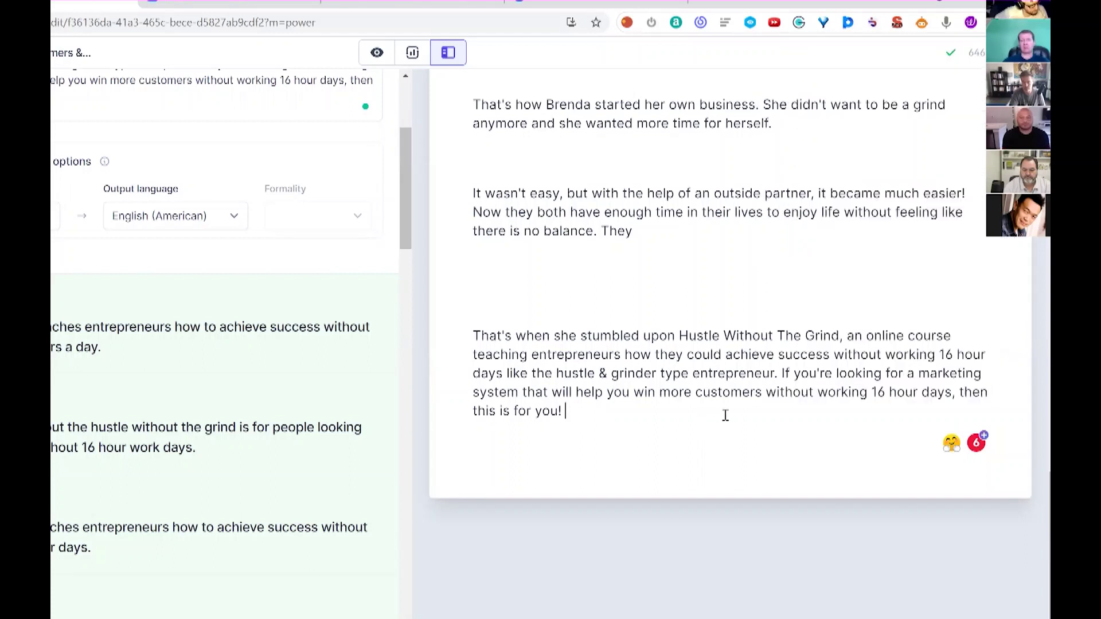
shift+click(781, 373)
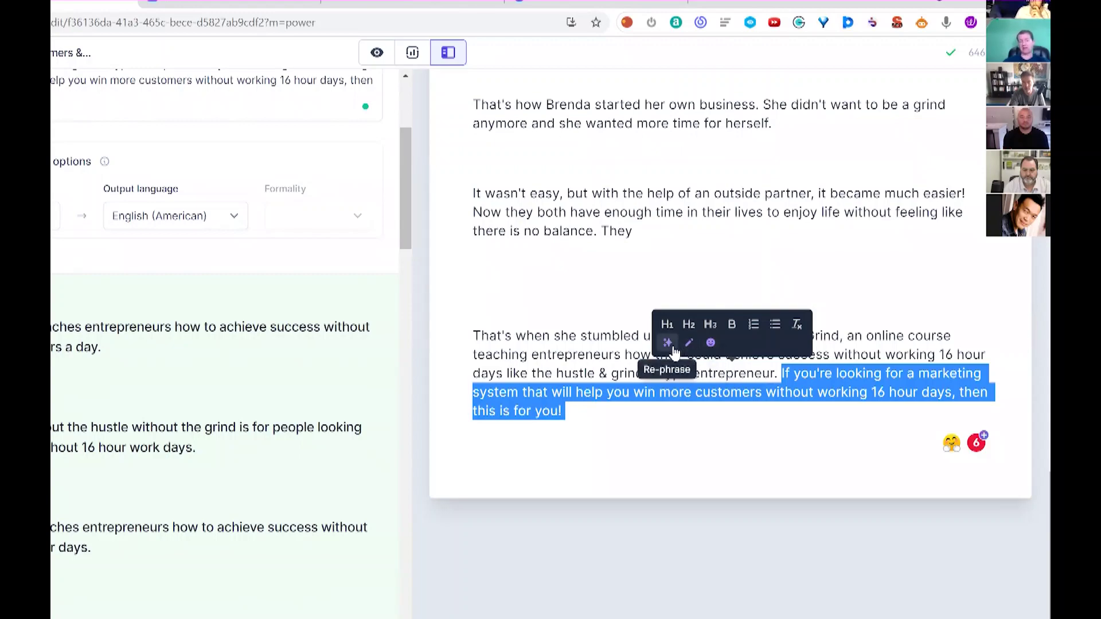
click(711, 344)
click(481, 467)
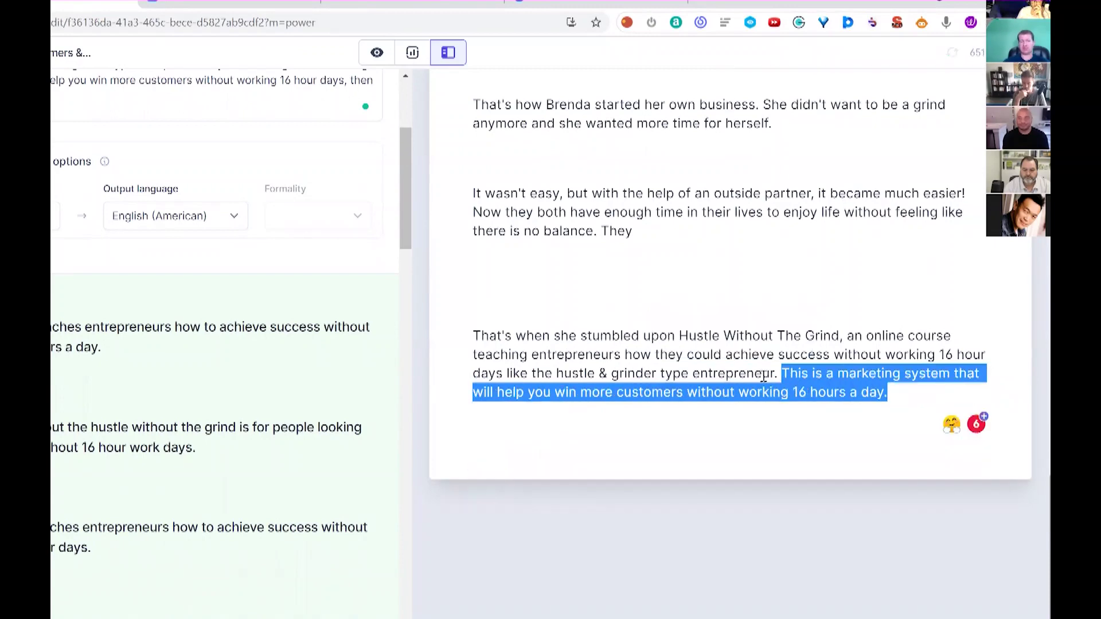
click(892, 390)
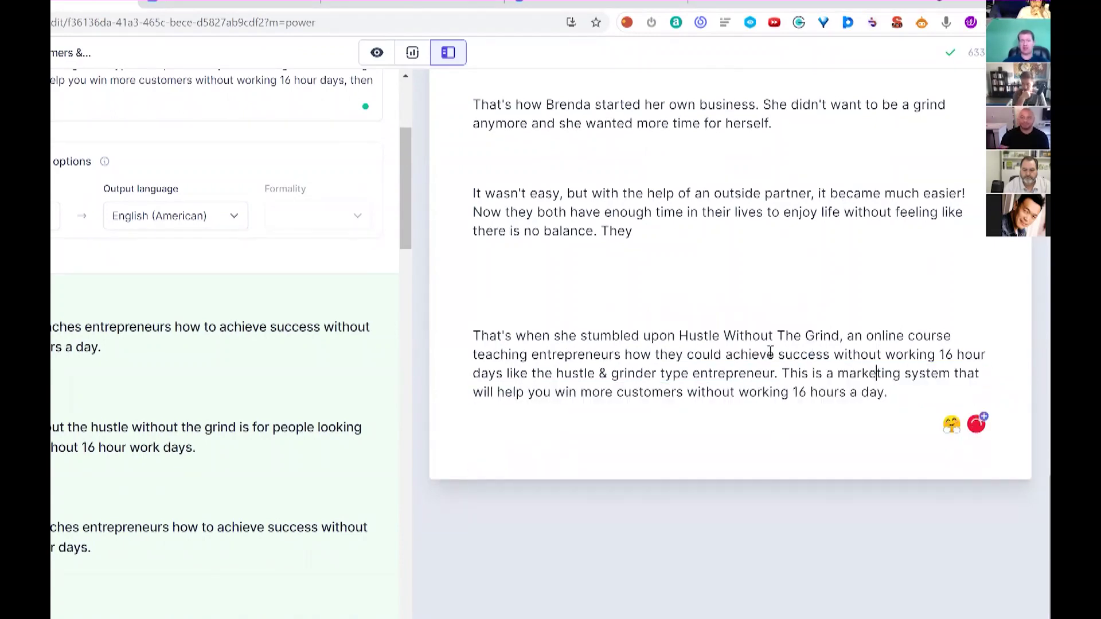
- Re-phrase the closing "This is a marketing system" sentence and accept the version ending "and still keep your business at a high level."
drag(889, 392, 783, 374)
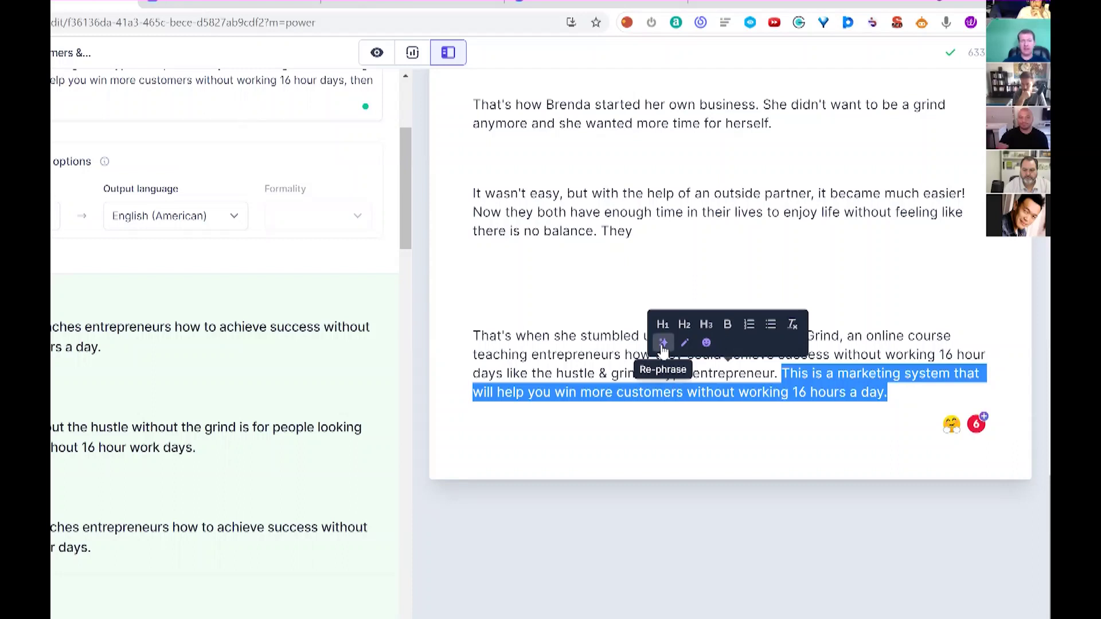
click(663, 344)
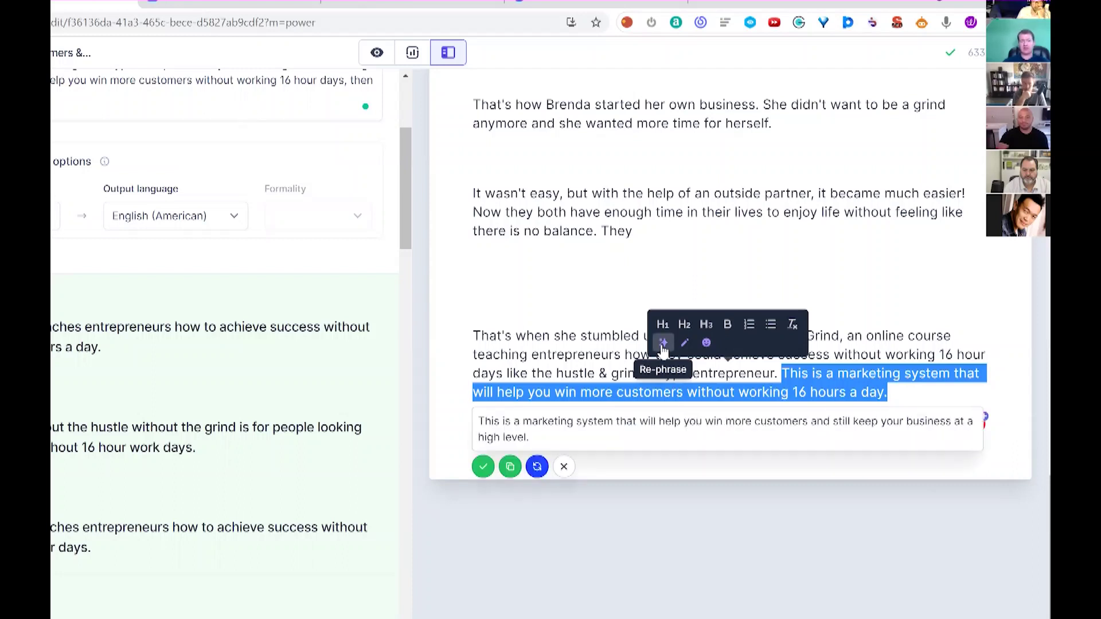
click(483, 466)
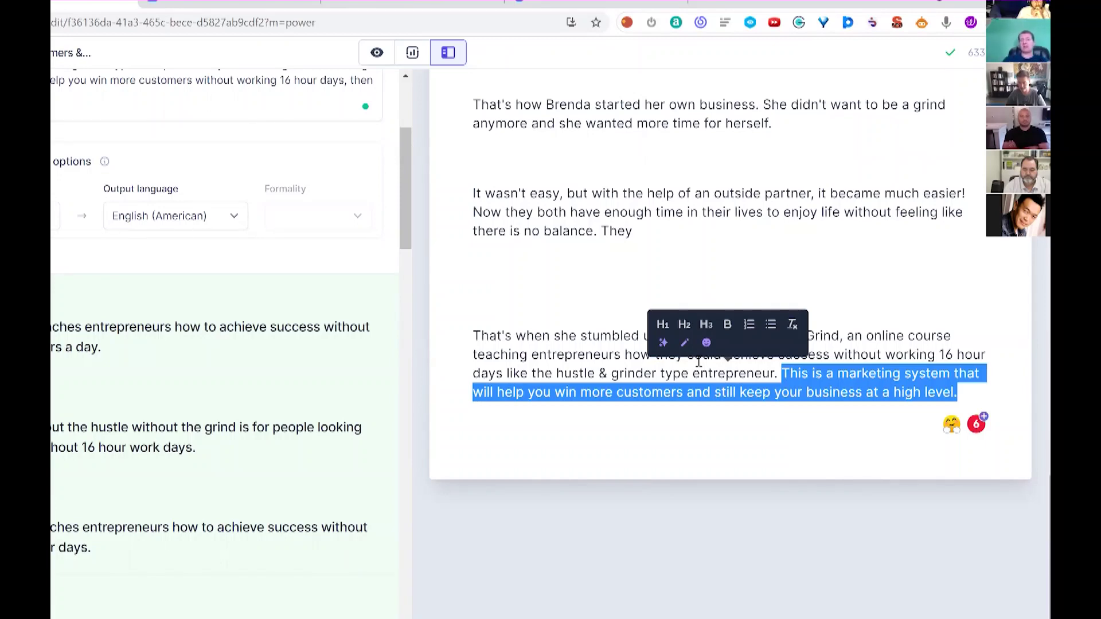
- Return to the Wordtune Read summaries of the example article
key(ctrl+Tab)
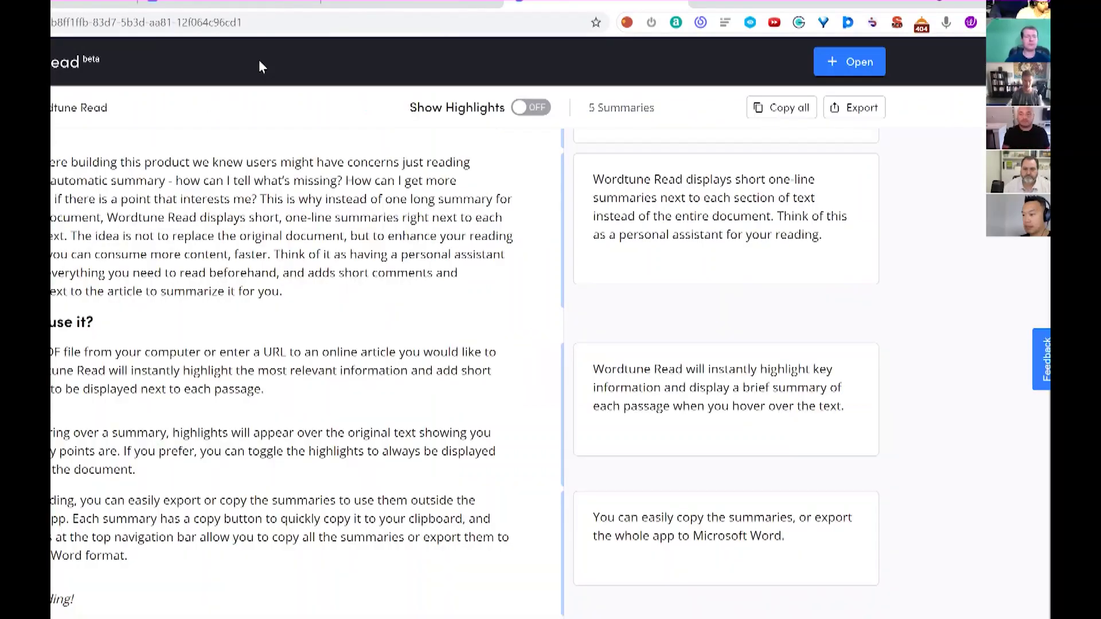